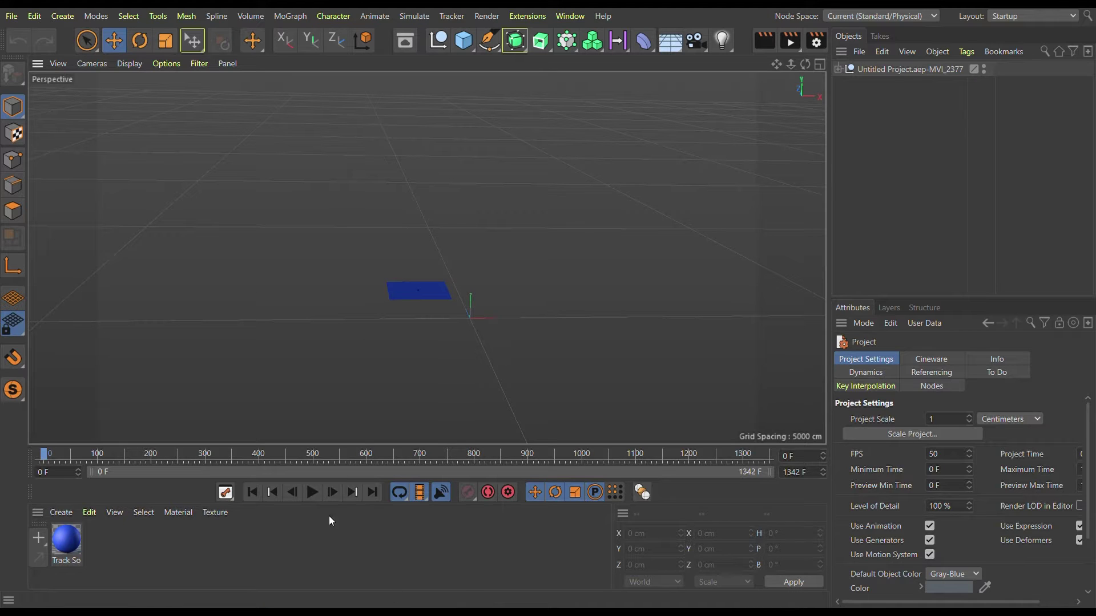
- Preview the tracked animation to frame 262, then create material Mat with the MVI_2377 footage as Color
{"action": "left_click", "coordinate": [309, 494]}
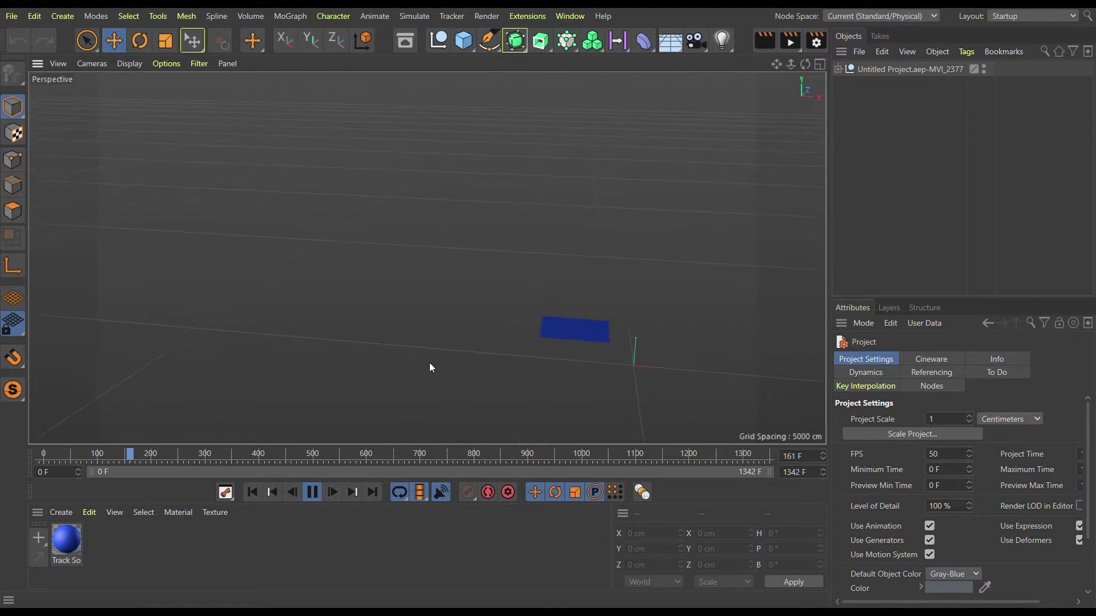
{"action": "left_click", "coordinate": [317, 497]}
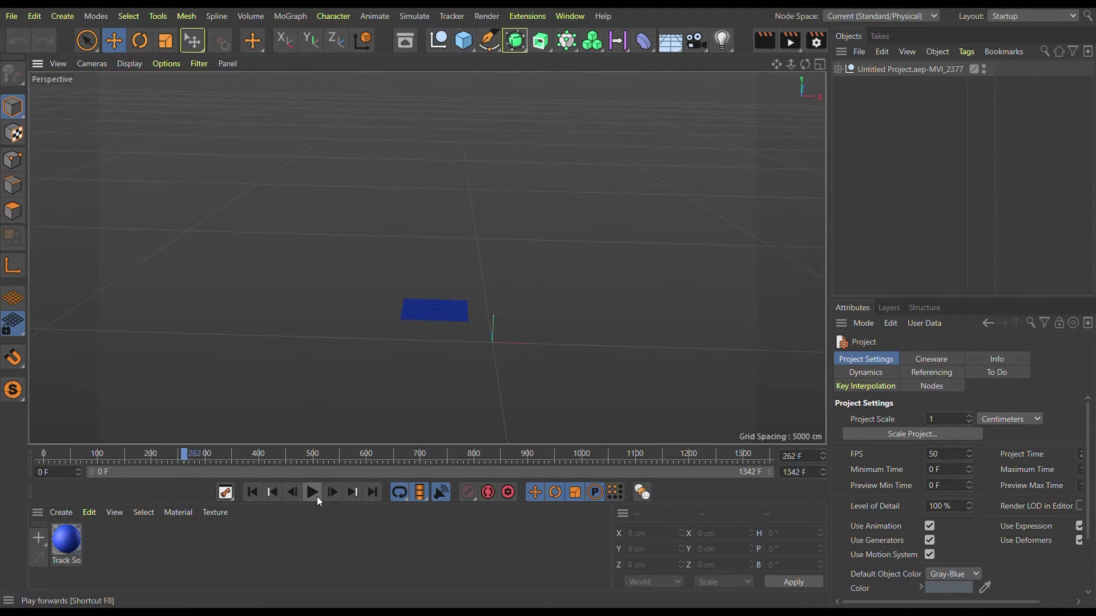
{"action": "left_click", "coordinate": [32, 532]}
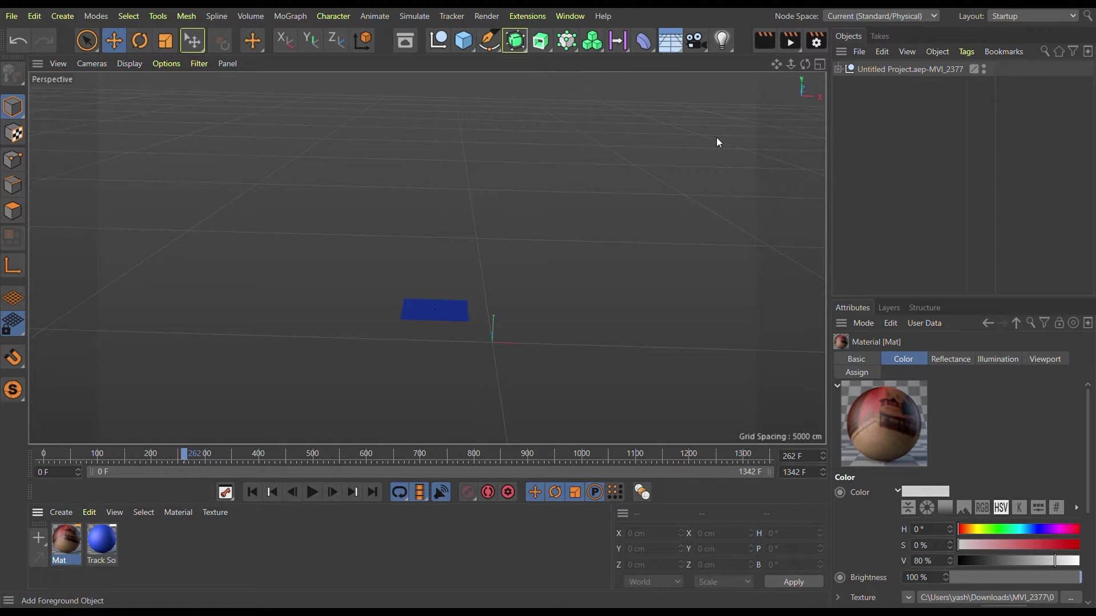
- Add a Background object, apply the Mat material to it, and play the room footage
{"action": "left_click_drag", "start_coordinate": [675, 47], "coordinate": [725, 162]}
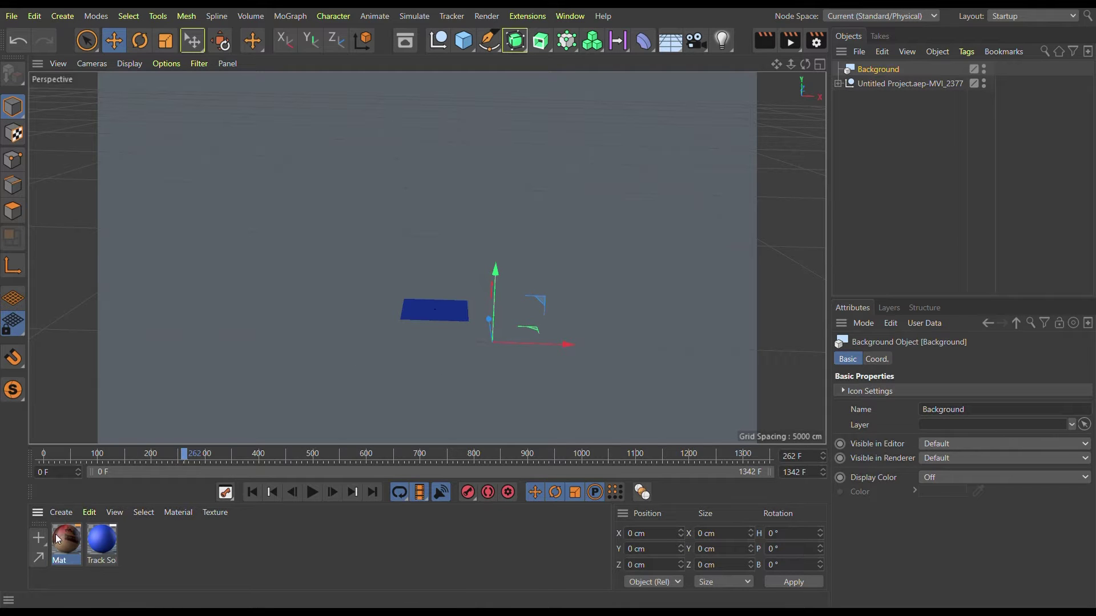
{"action": "mouse_move", "coordinate": [59, 539]}
{"action": "left_mouse_down"}
{"action": "mouse_move", "coordinate": [865, 100]}
{"action": "mouse_move", "coordinate": [885, 66]}
{"action": "left_mouse_up"}
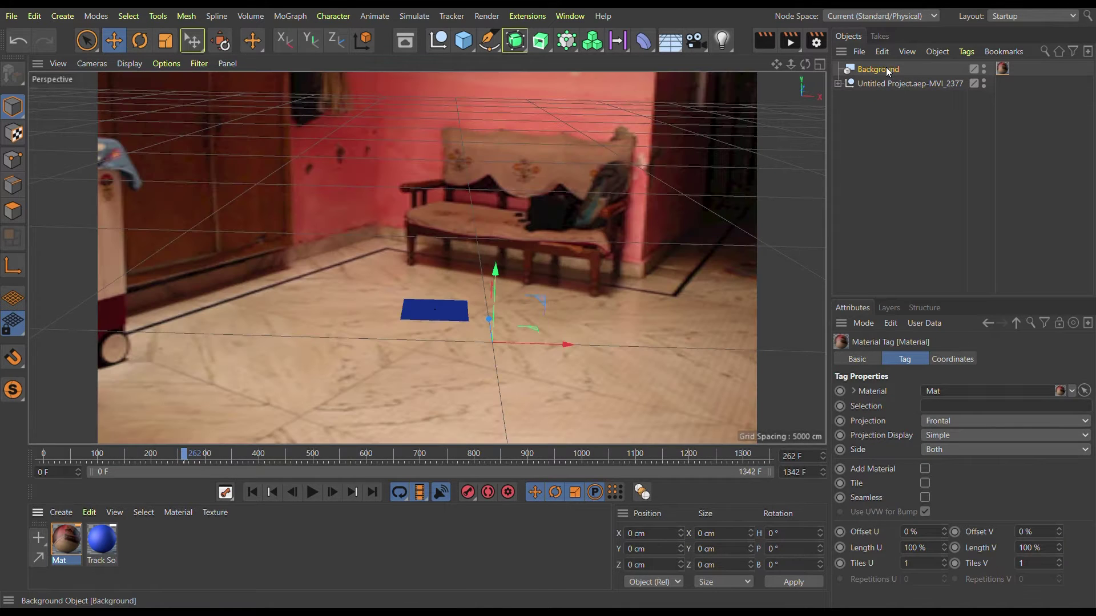
{"action": "left_click", "coordinate": [311, 493]}
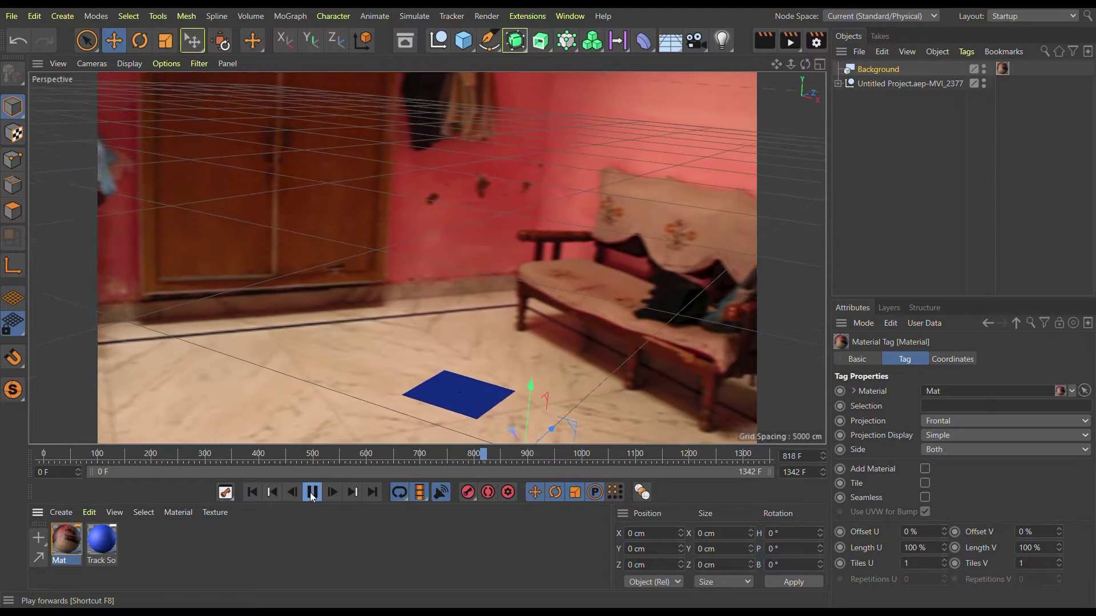
- Stop at frame 839, hide the 3D Tracker Camera in the editor, then replay and scrub the footage
{"action": "left_click", "coordinate": [311, 493]}
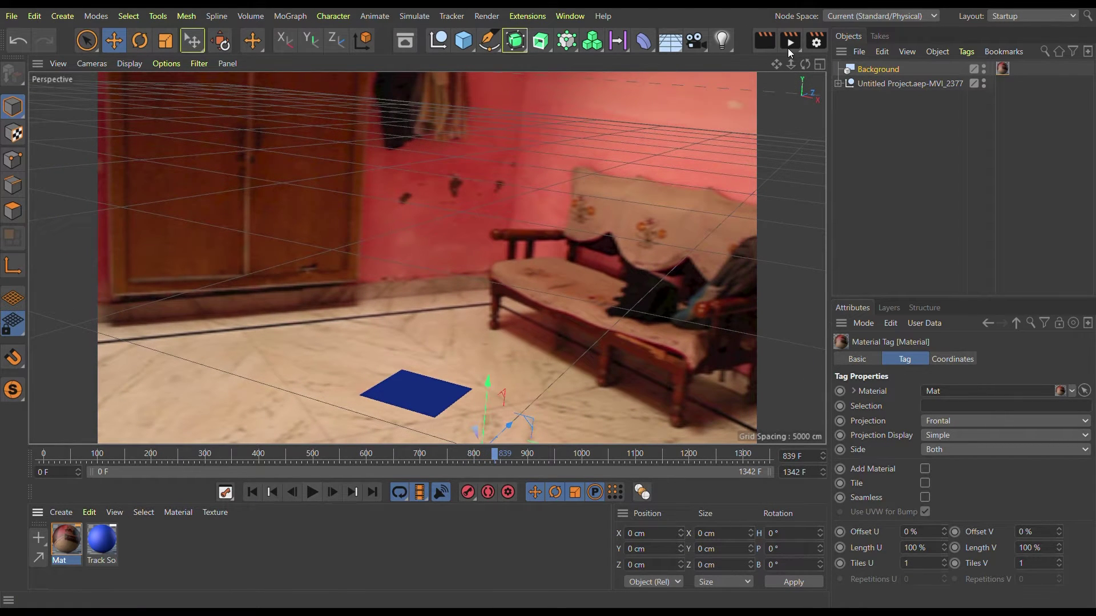
{"action": "left_click", "coordinate": [876, 84]}
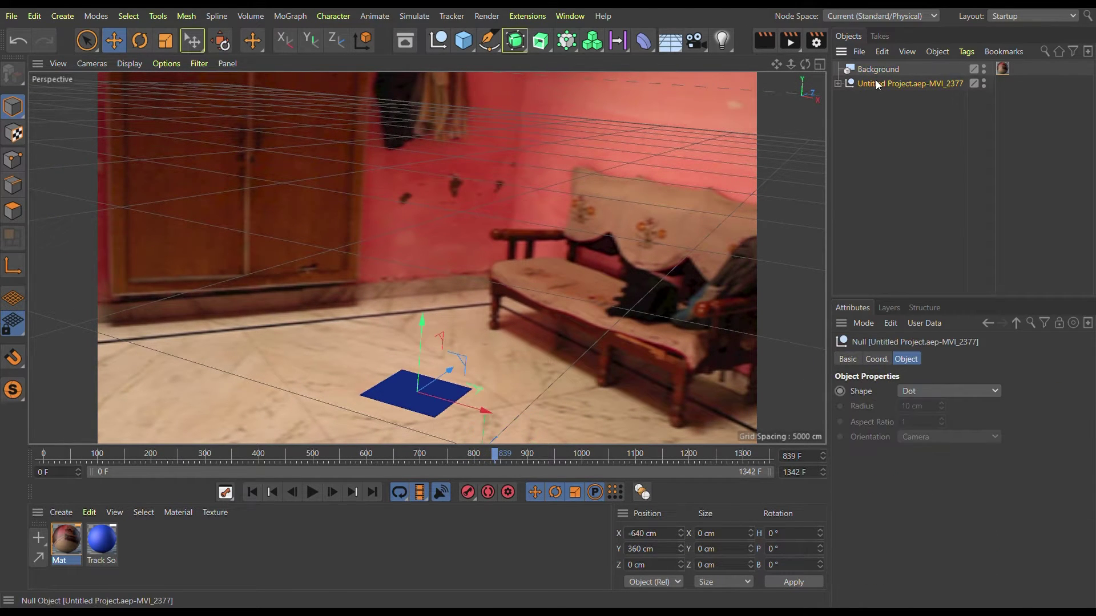
{"action": "left_click", "coordinate": [837, 82]}
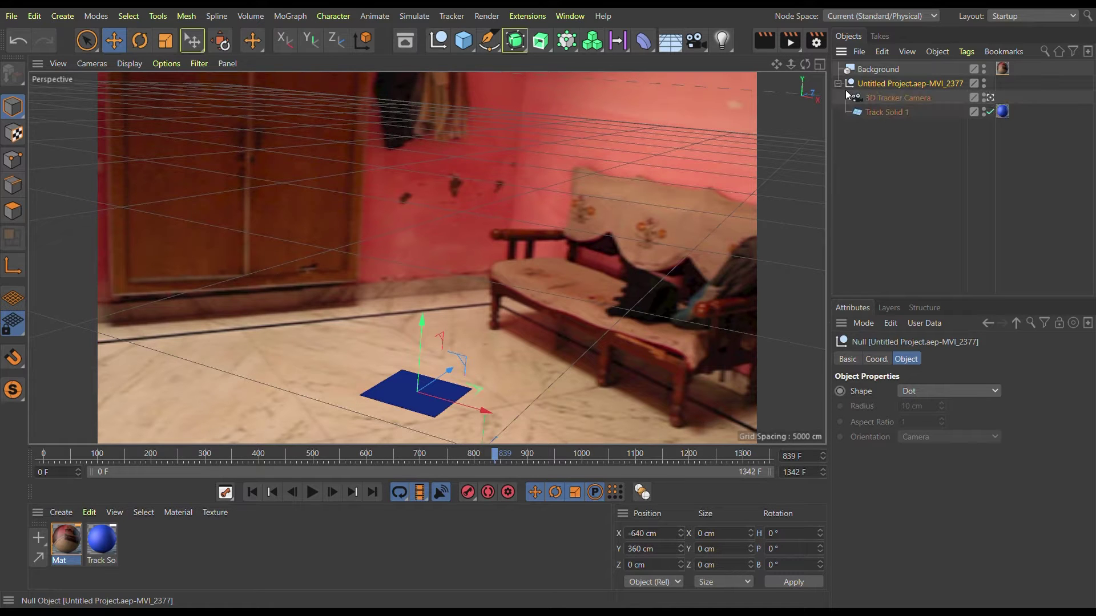
{"action": "left_click", "coordinate": [983, 95]}
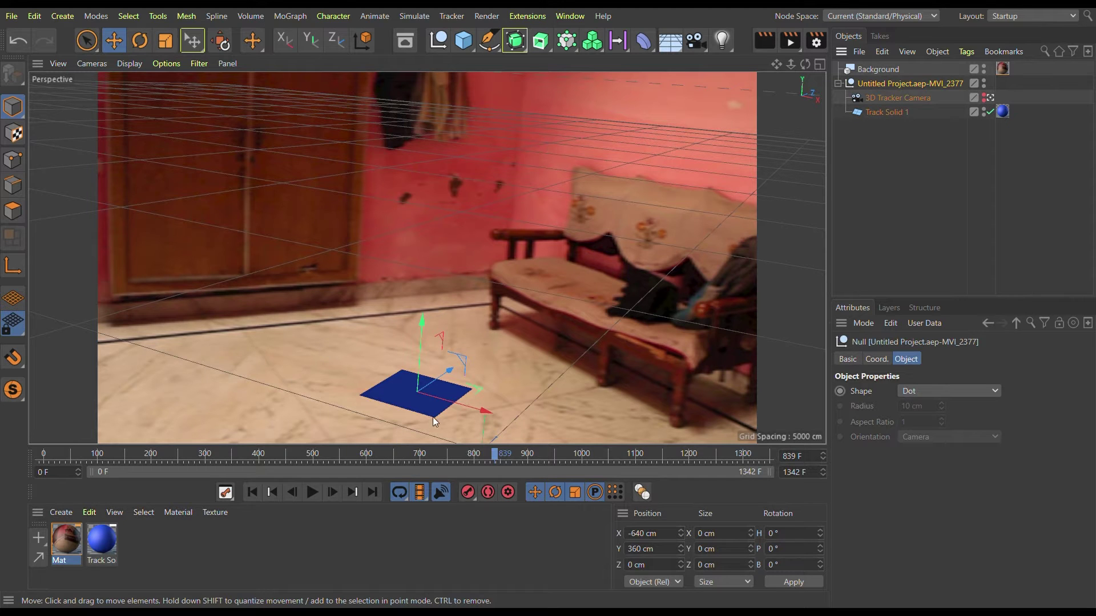
{"action": "key", "text": "space"}
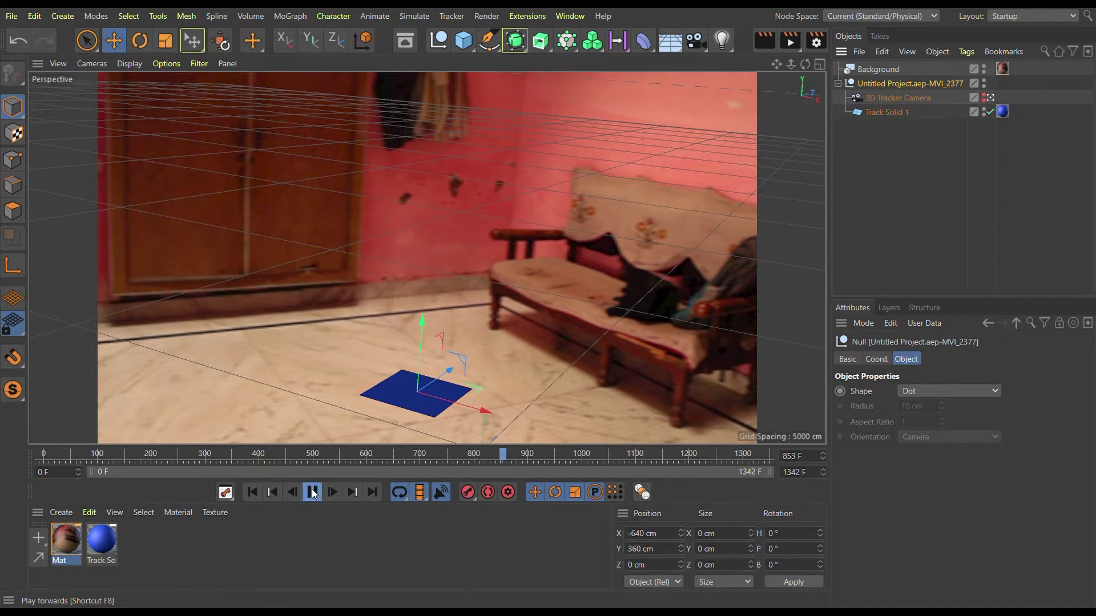
{"action": "mouse_move", "coordinate": [481, 453]}
{"action": "left_mouse_down"}
{"action": "mouse_move", "coordinate": [200, 453]}
{"action": "mouse_move", "coordinate": [478, 457]}
{"action": "left_mouse_up"}
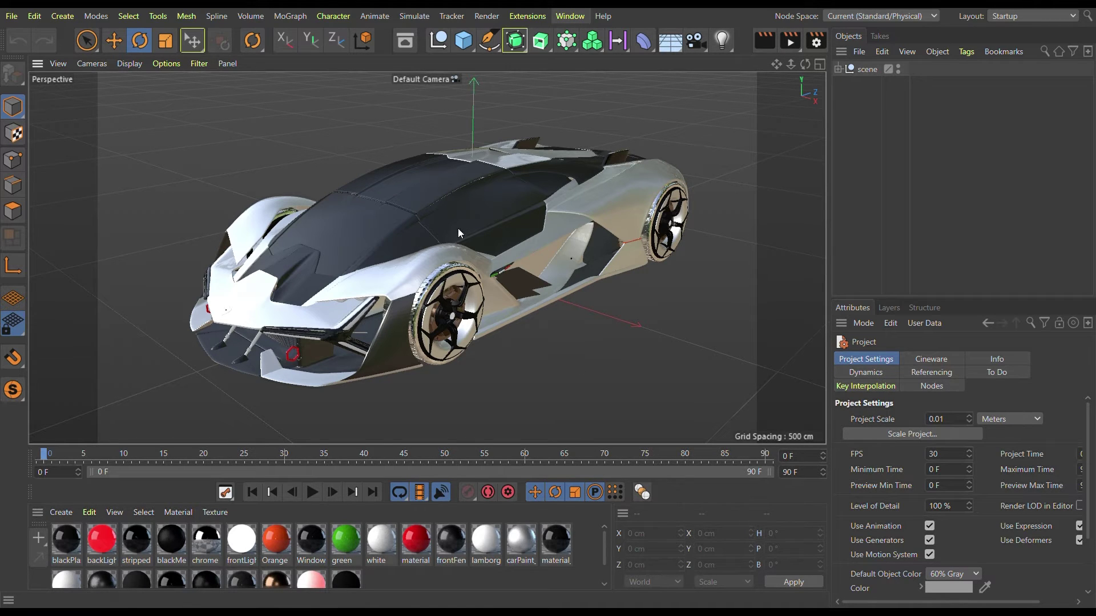
- Copy the car's 'scene' null with its materials and paste it into the tracked room project
{"action": "left_click", "coordinate": [870, 69]}
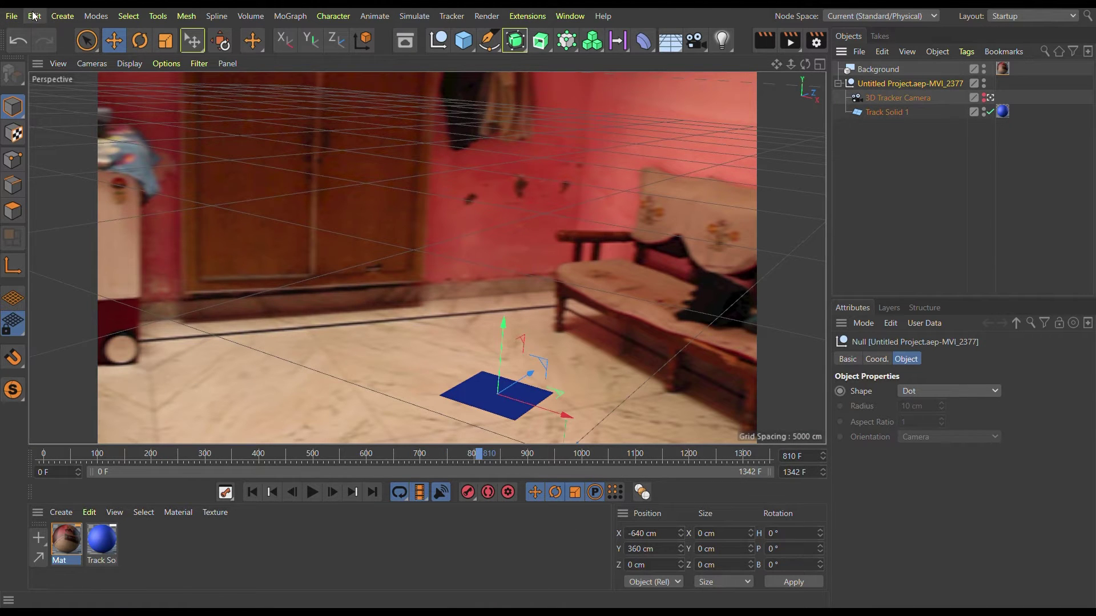
{"action": "key", "text": "ctrl+v"}
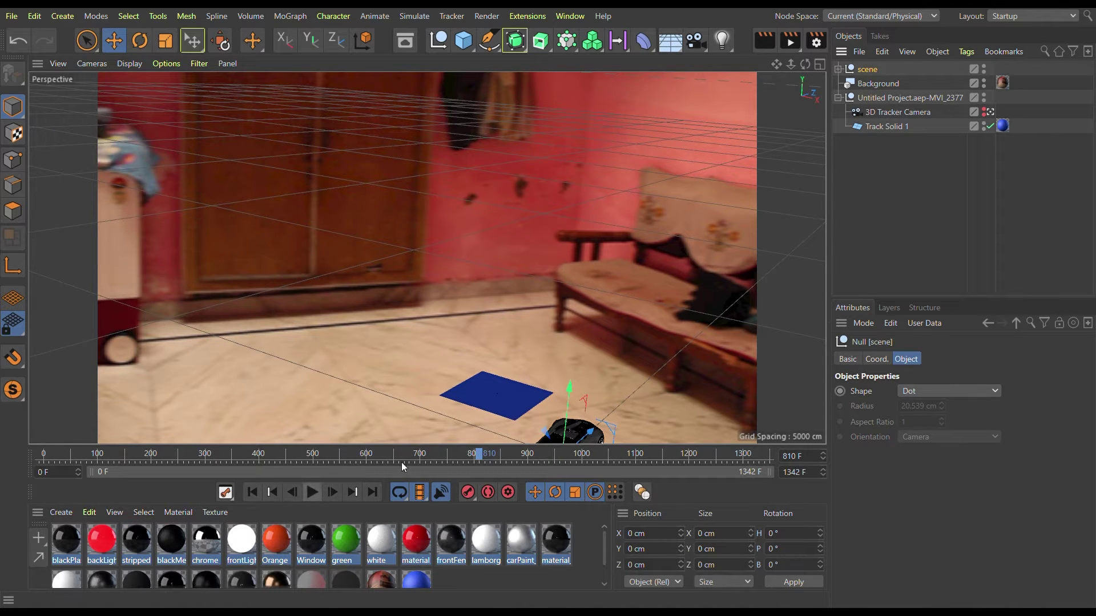
- Enlarge the car in several scale passes and move it toward the camera on the floor
{"action": "left_click_drag", "start_coordinate": [478, 454], "coordinate": [58, 412]}
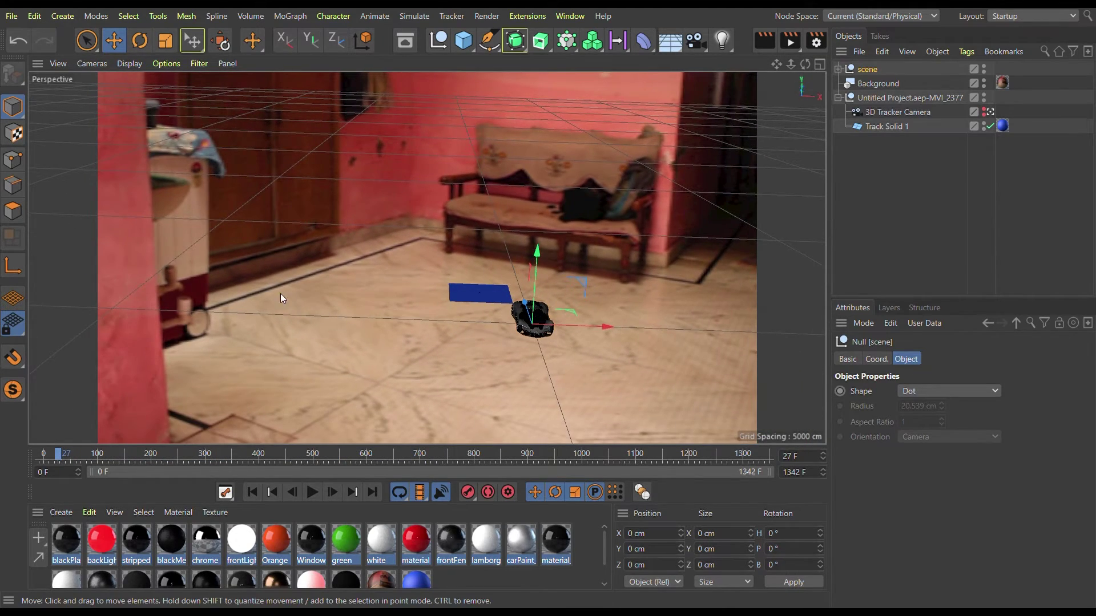
{"action": "left_click", "coordinate": [166, 40]}
{"action": "mouse_move", "coordinate": [647, 262]}
{"action": "left_mouse_down"}
{"action": "mouse_move", "coordinate": [732, 201]}
{"action": "mouse_move", "coordinate": [717, 206]}
{"action": "left_mouse_up"}
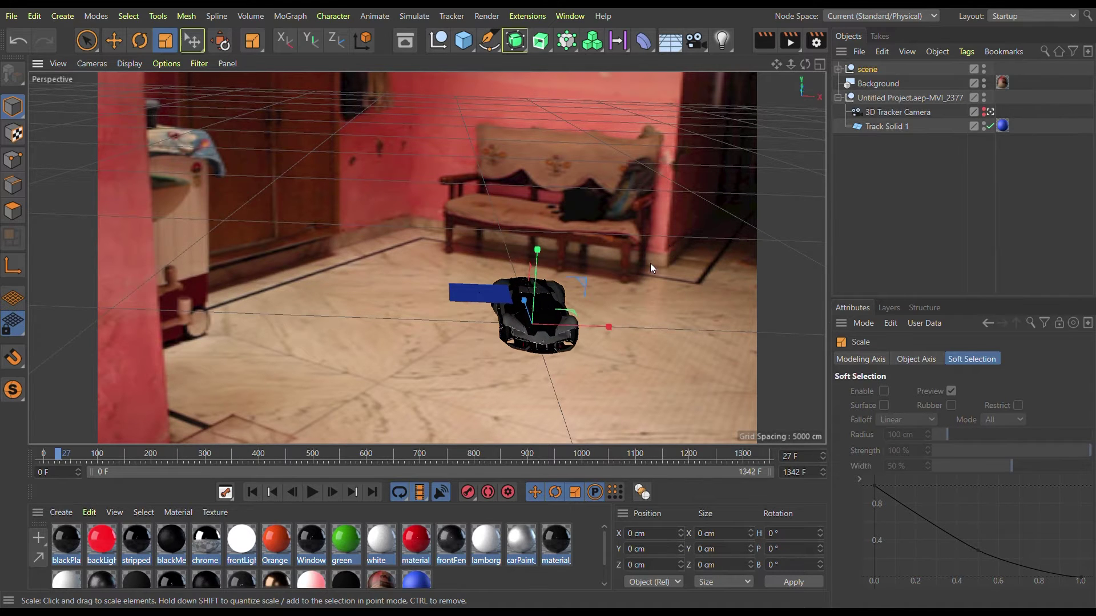
{"action": "left_click_drag", "start_coordinate": [650, 267], "coordinate": [740, 182]}
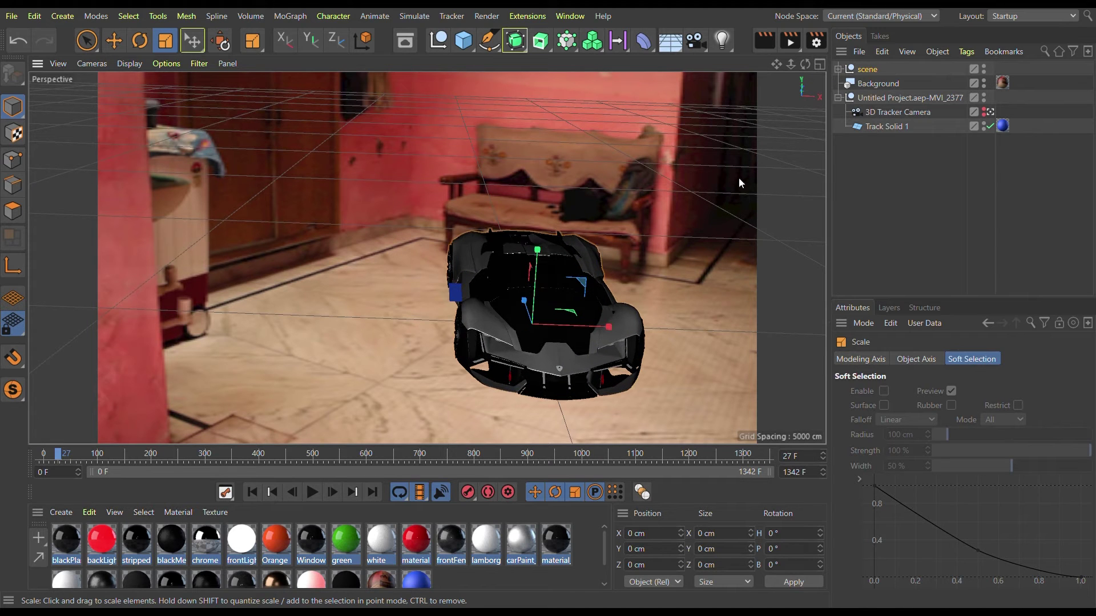
{"action": "left_click_drag", "start_coordinate": [686, 217], "coordinate": [688, 218]}
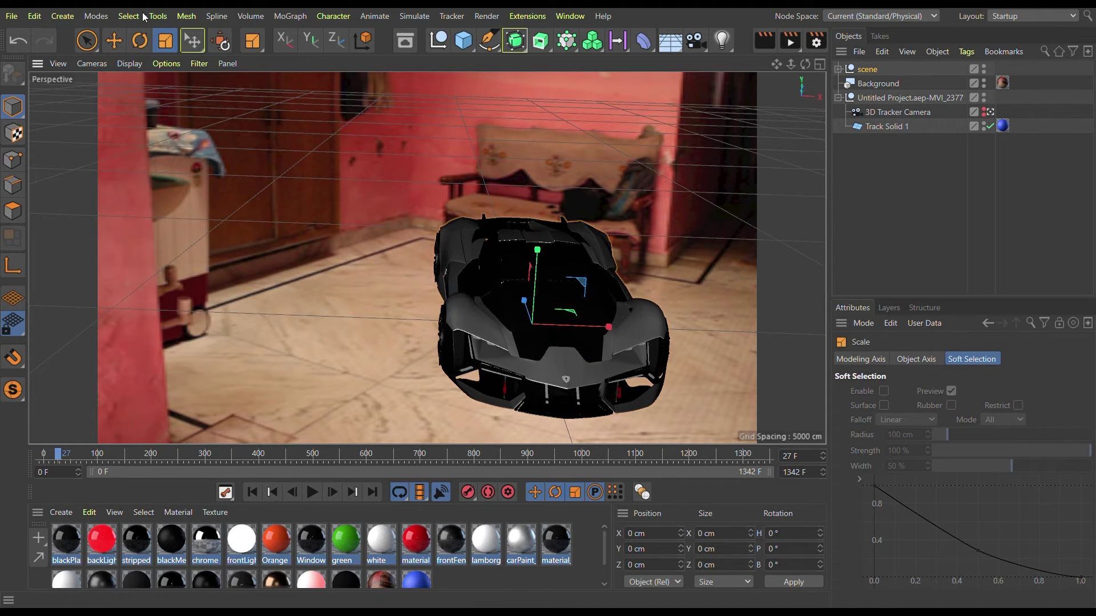
{"action": "left_click", "coordinate": [120, 43]}
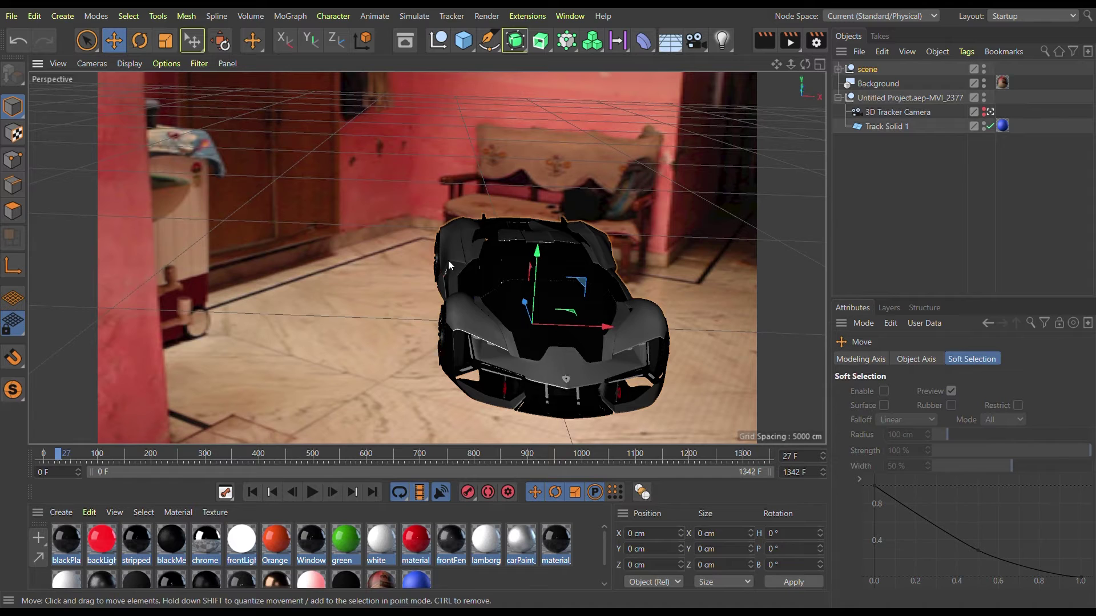
{"action": "left_click_drag", "start_coordinate": [521, 313], "coordinate": [526, 320]}
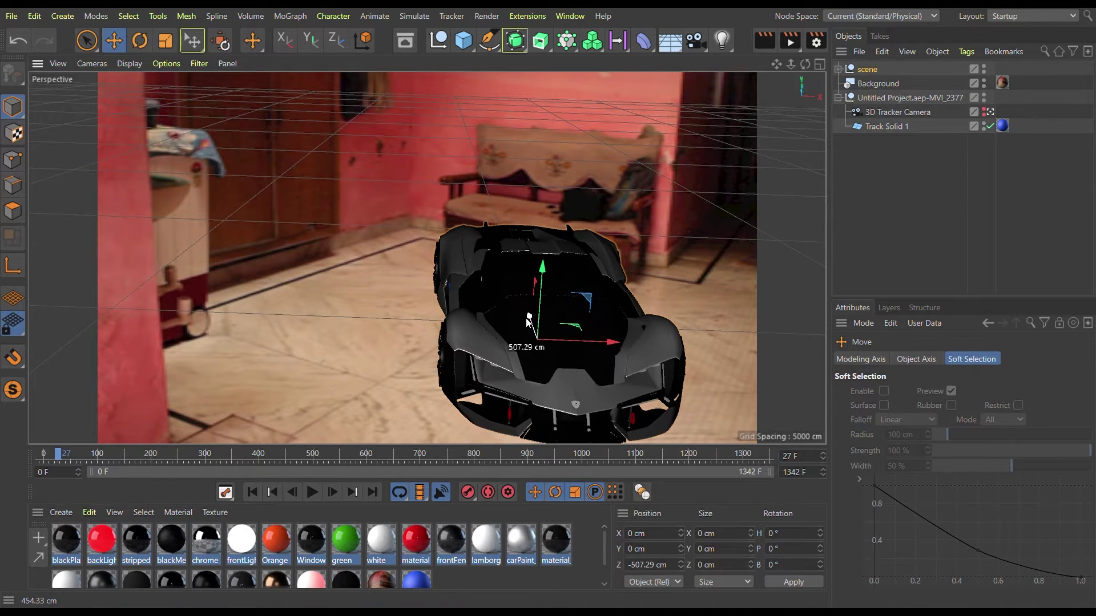
{"action": "left_click", "coordinate": [165, 39]}
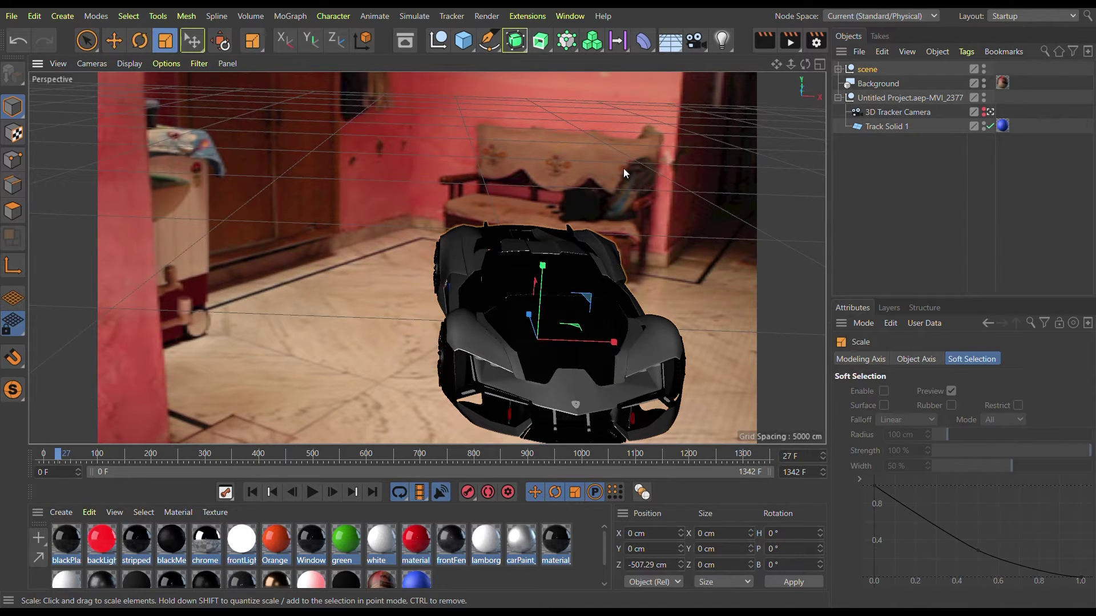
{"action": "left_click_drag", "start_coordinate": [697, 269], "coordinate": [745, 234]}
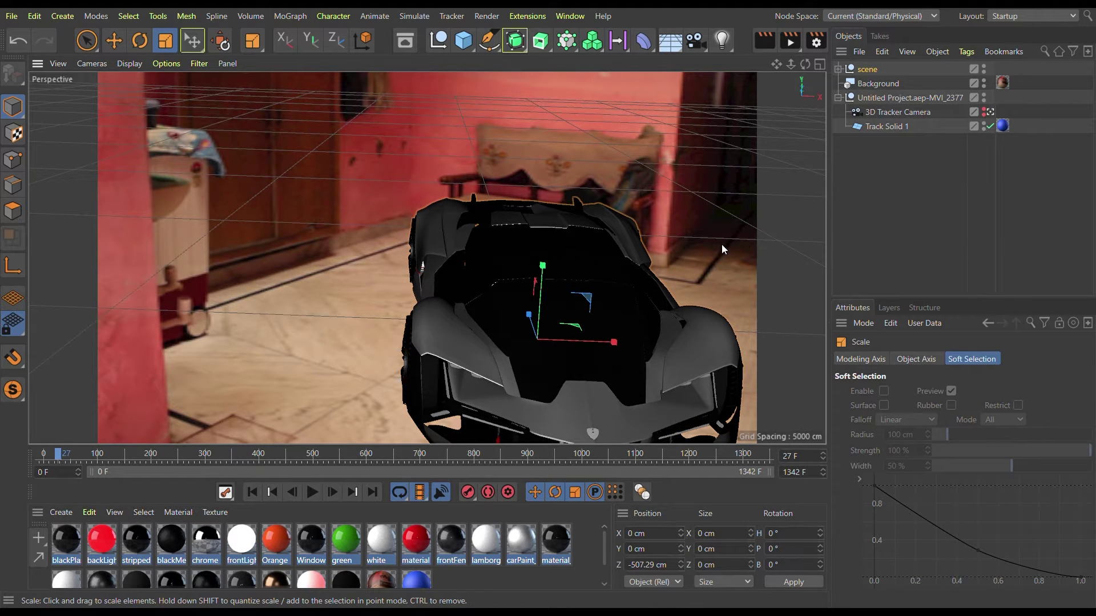
{"action": "left_click_drag", "start_coordinate": [721, 249], "coordinate": [723, 246]}
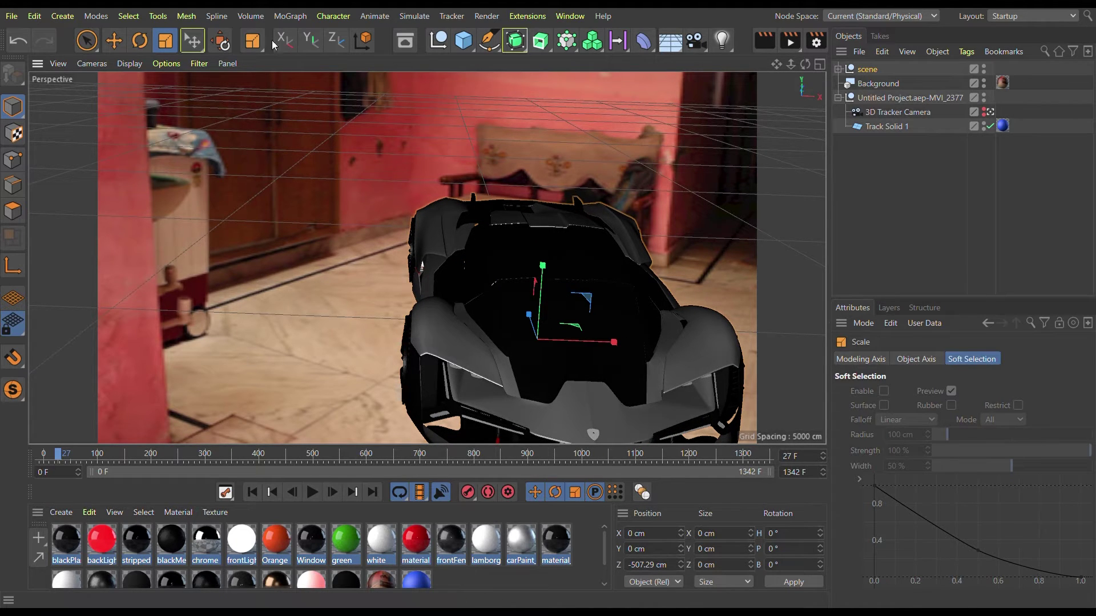
- Shift the car to X -569.826 cm and turn its heading to -15.259°
{"action": "left_click", "coordinate": [139, 40]}
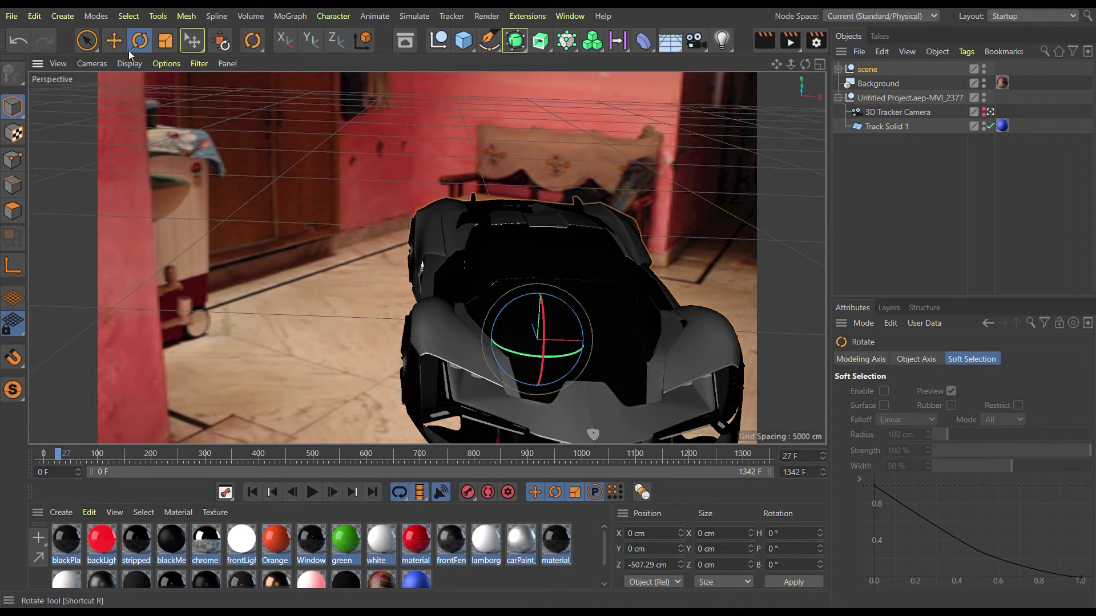
{"action": "left_click", "coordinate": [114, 39]}
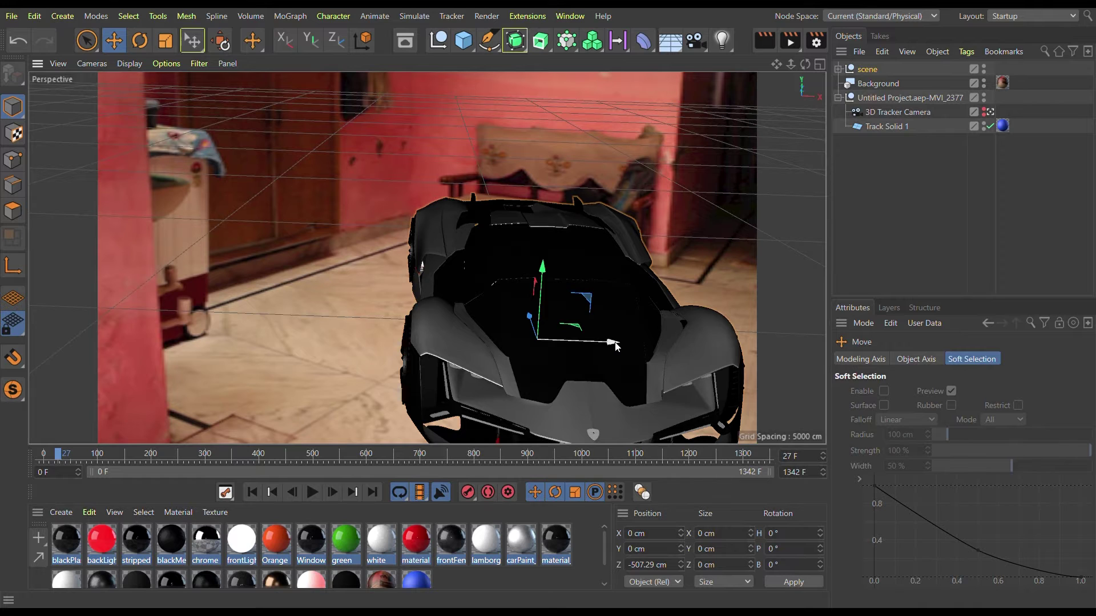
{"action": "left_click_drag", "start_coordinate": [612, 344], "coordinate": [564, 338]}
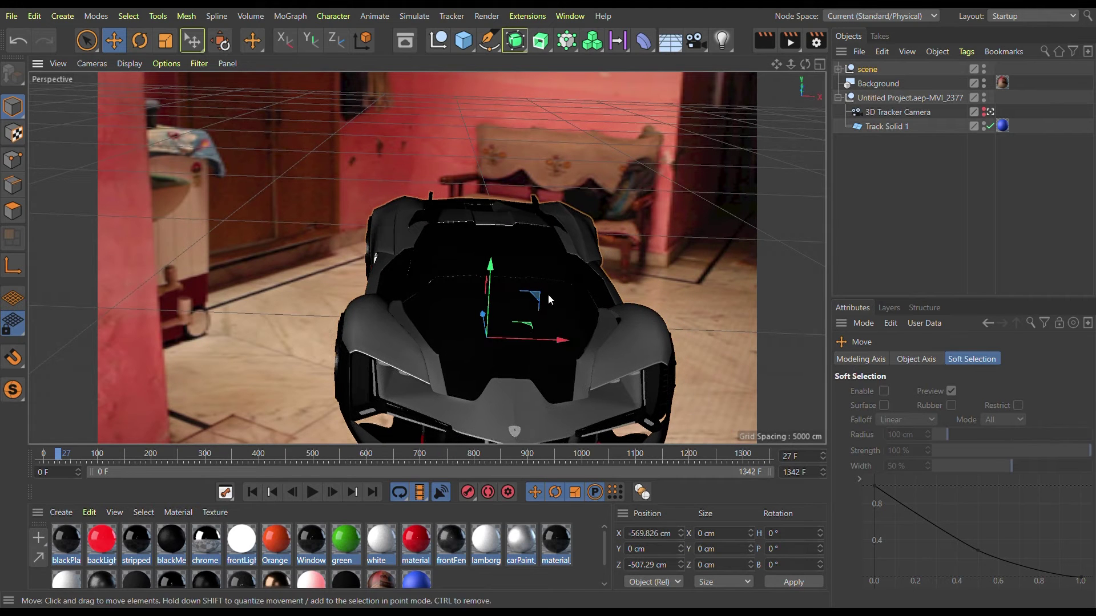
{"action": "left_click", "coordinate": [139, 40]}
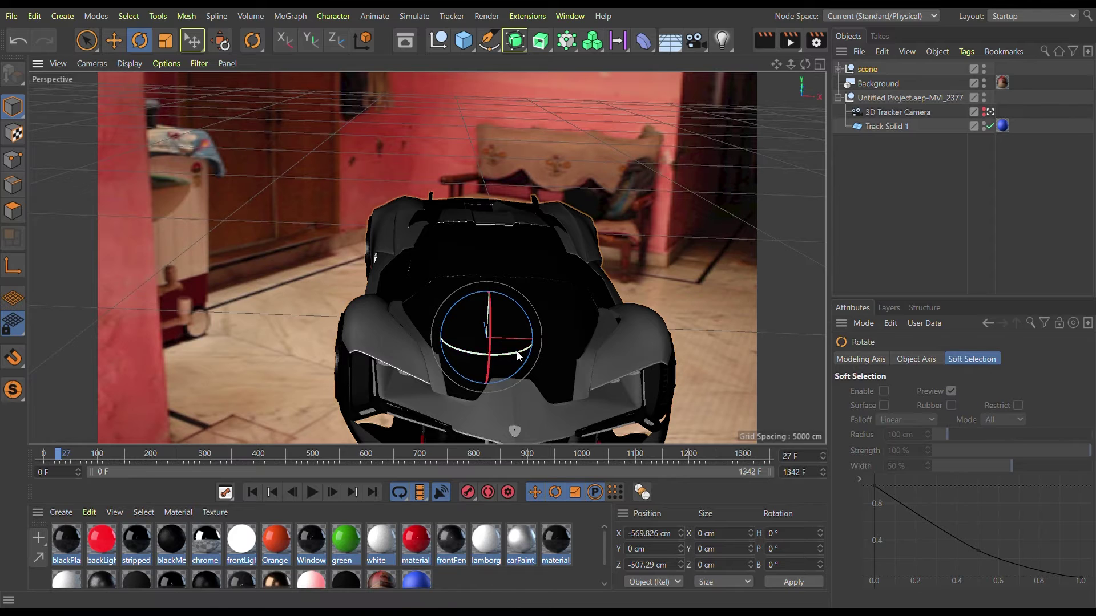
{"action": "left_click_drag", "start_coordinate": [513, 355], "coordinate": [500, 354]}
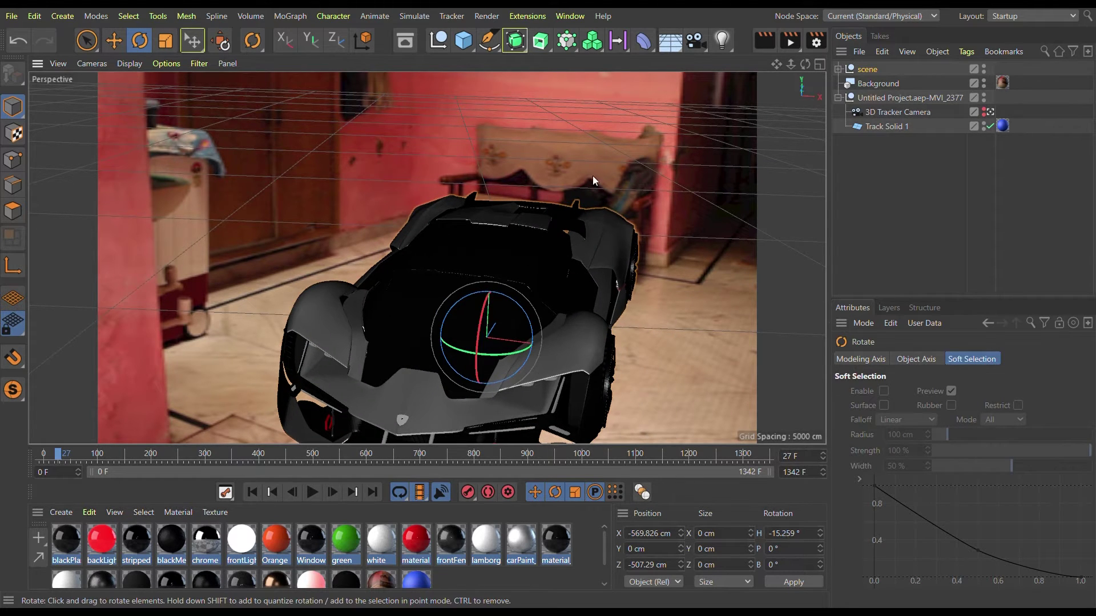
{"action": "left_click", "coordinate": [636, 94]}
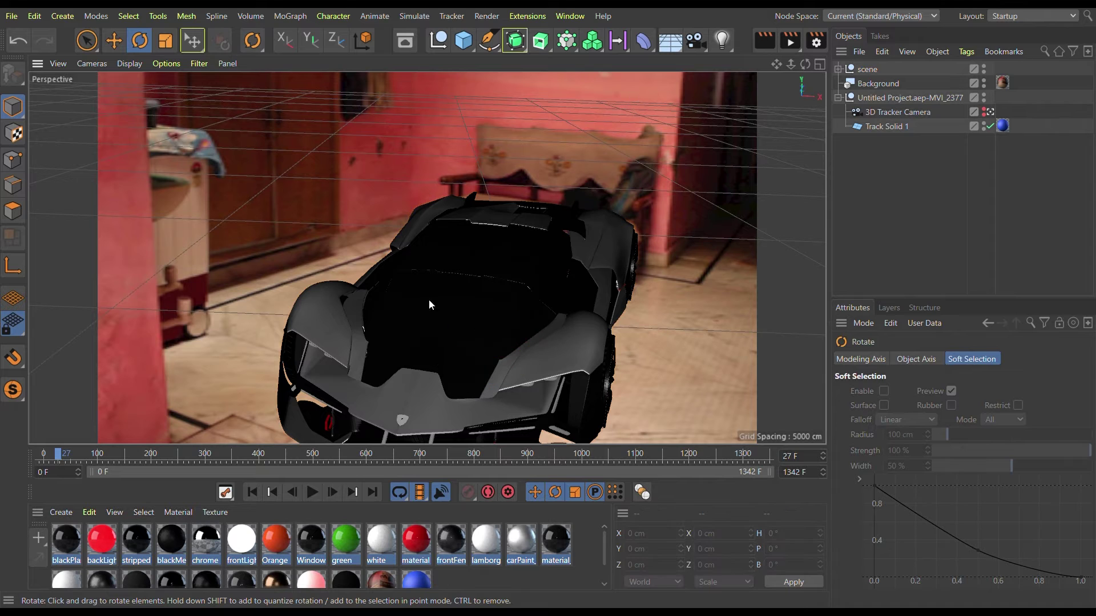
- Play the footage with the car on the tracked floor, pausing at frame 810
{"action": "left_click", "coordinate": [313, 492]}
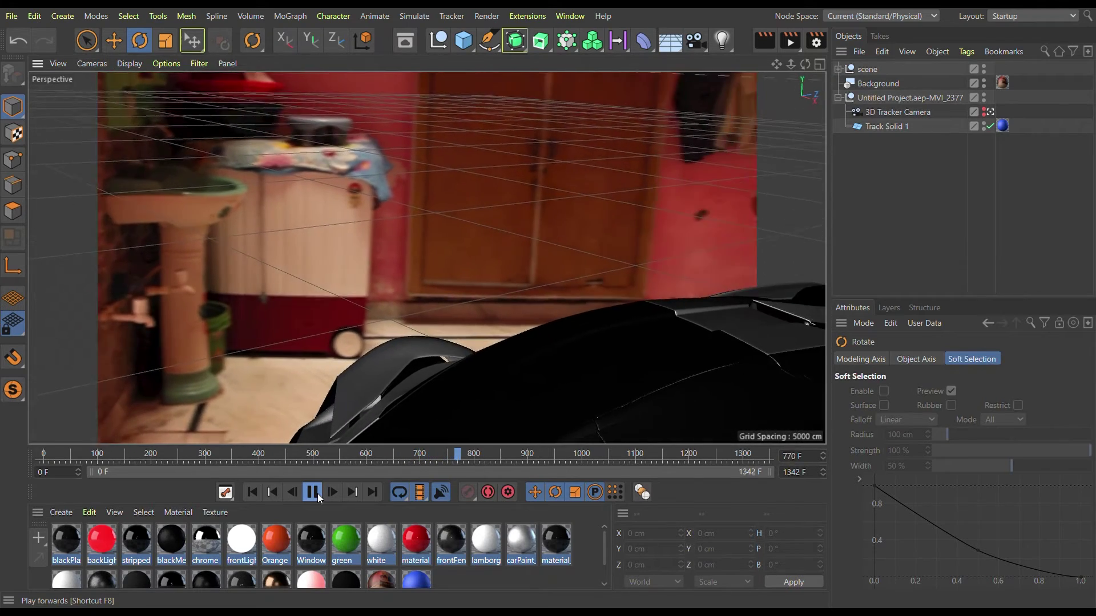
{"action": "left_click", "coordinate": [317, 494]}
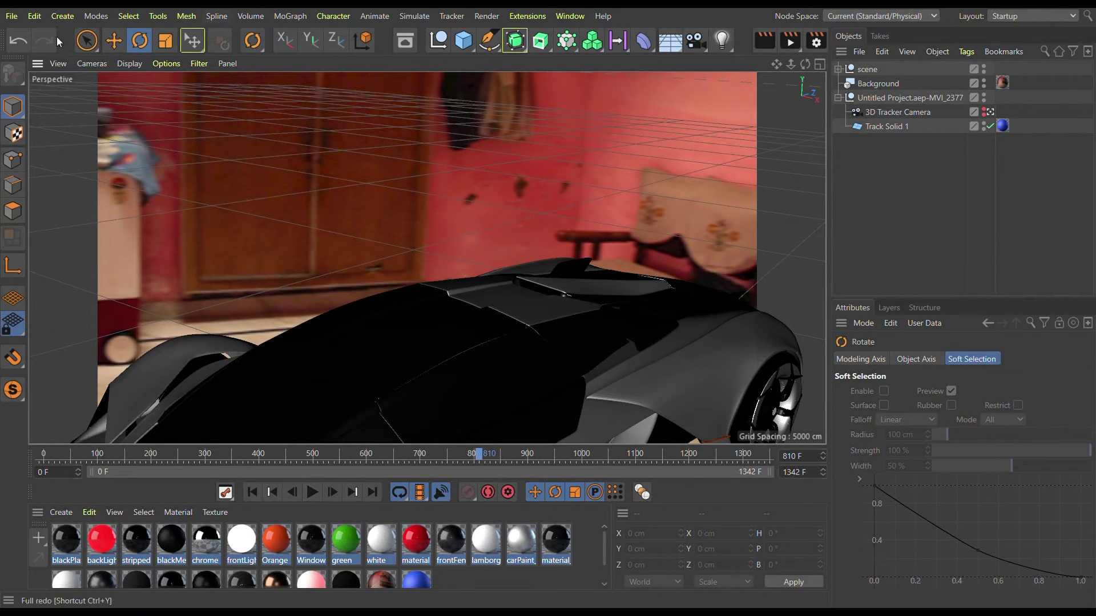
- Move the car's scene null to X -1410.859 cm, Z -277.858 cm on the floor
{"action": "left_click", "coordinate": [110, 46]}
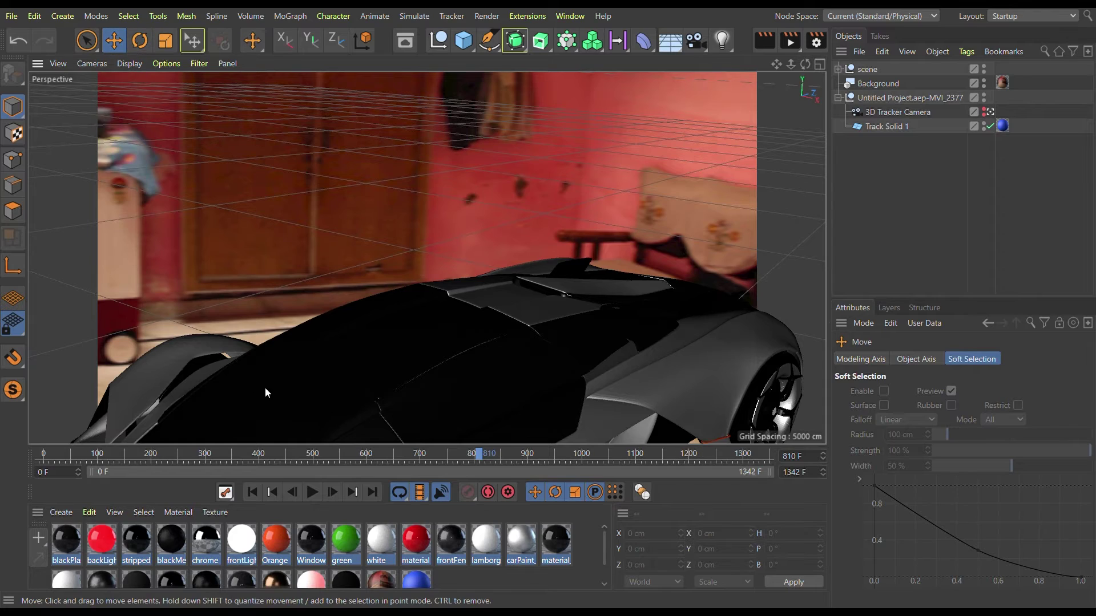
{"action": "left_click_drag", "start_coordinate": [477, 458], "coordinate": [123, 460]}
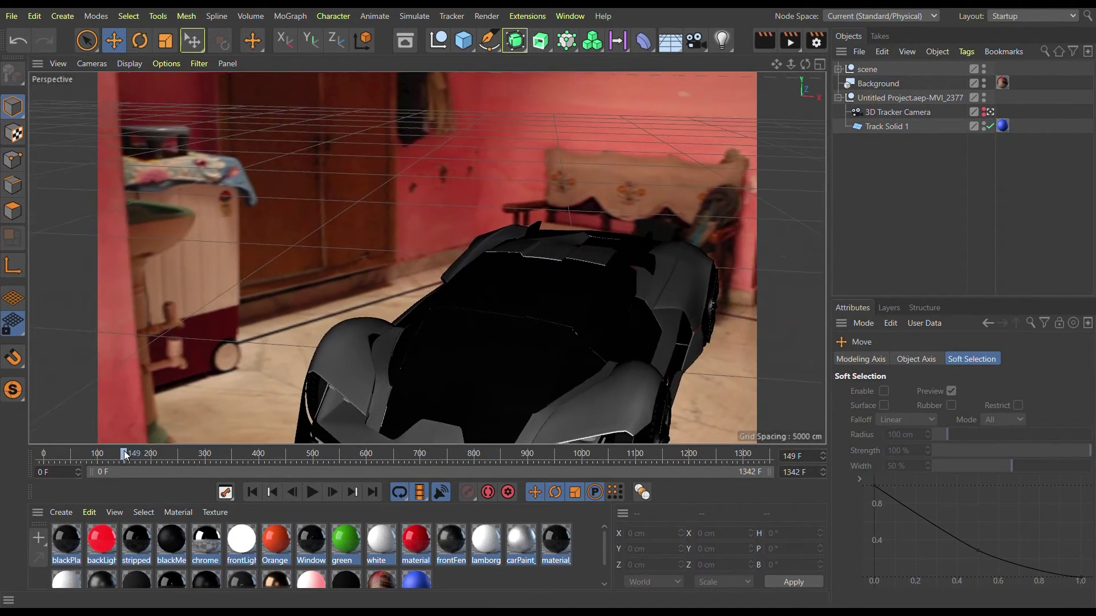
{"action": "left_click", "coordinate": [863, 70]}
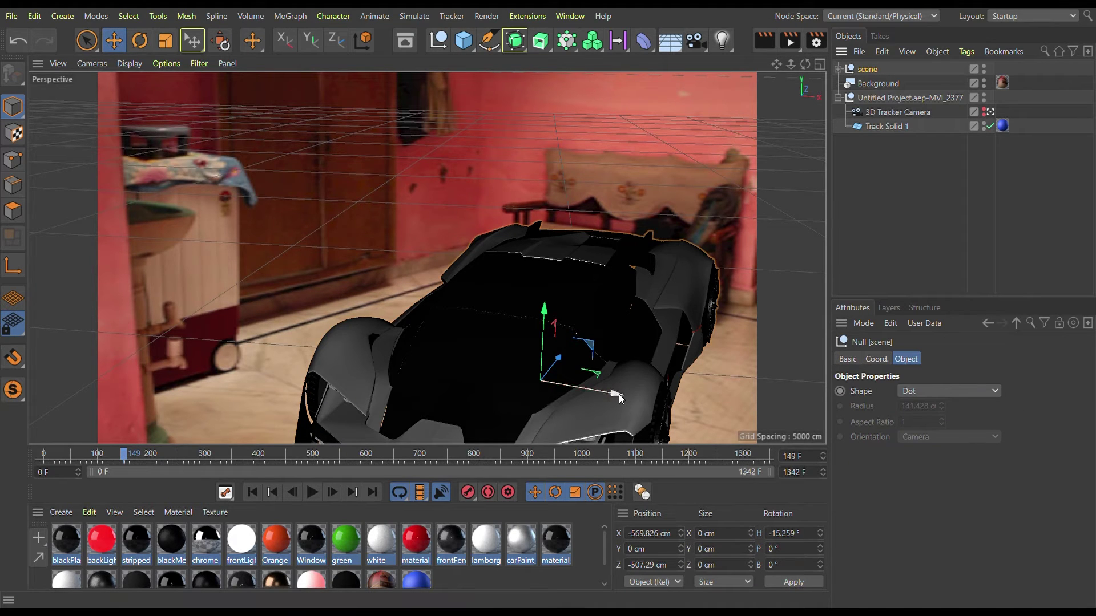
{"action": "left_click_drag", "start_coordinate": [617, 393], "coordinate": [536, 380]}
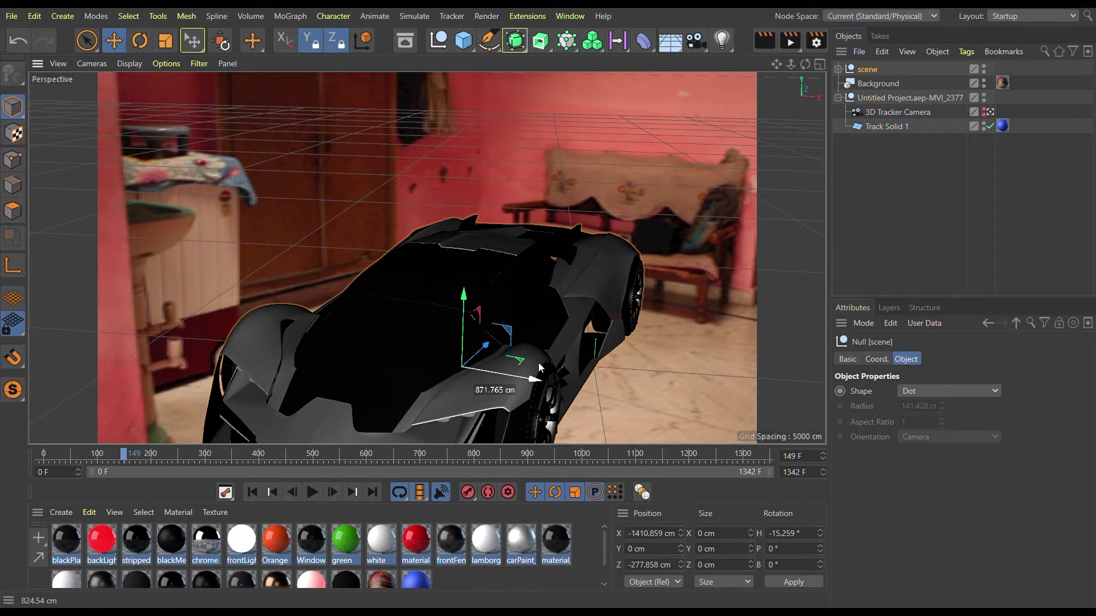
{"action": "left_click", "coordinate": [311, 492]}
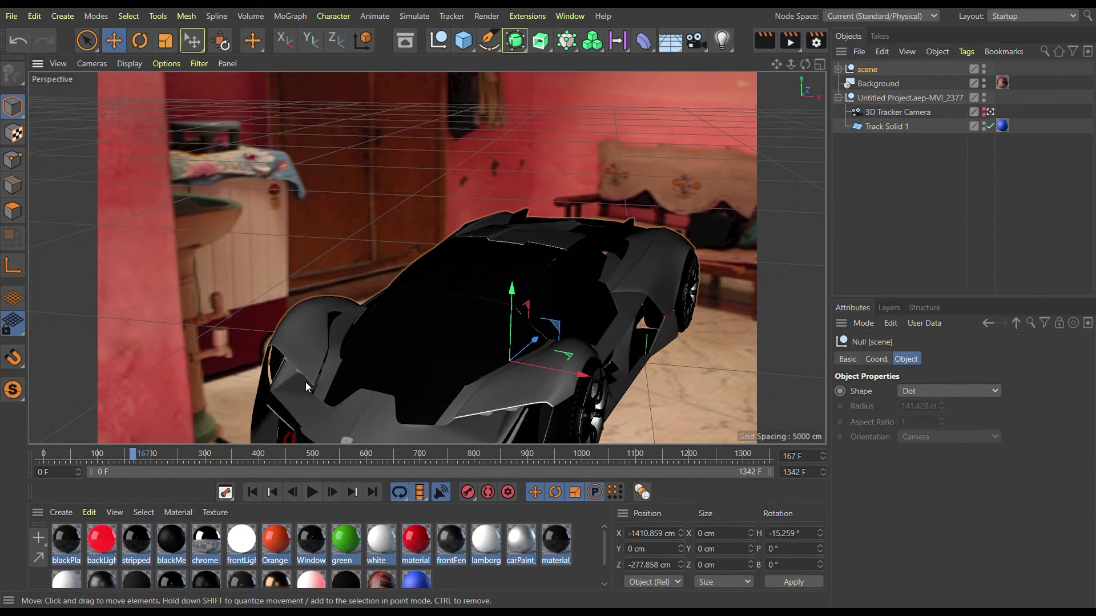
- Play and scrub the footage to check tracking, then render a viewport preview at frame 41
{"action": "left_click", "coordinate": [302, 377]}
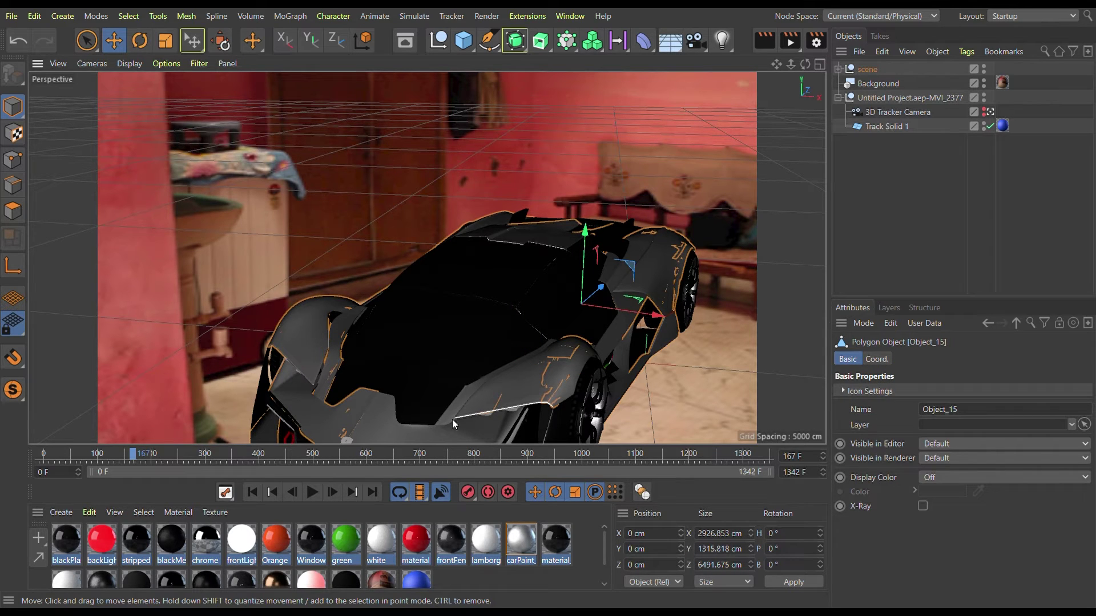
{"action": "left_click", "coordinate": [315, 493]}
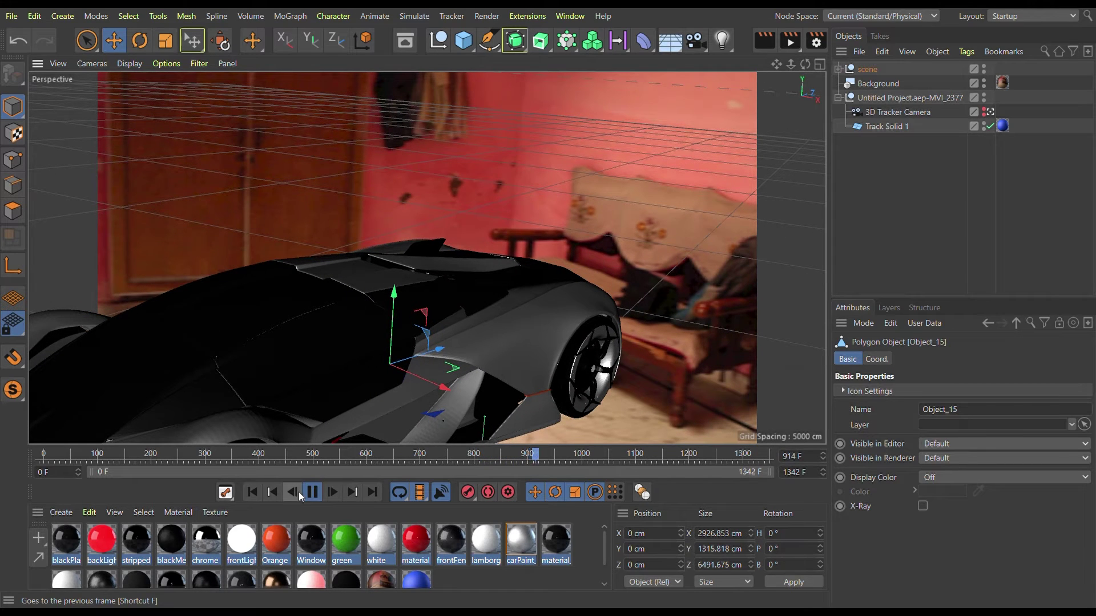
{"action": "left_click", "coordinate": [311, 492]}
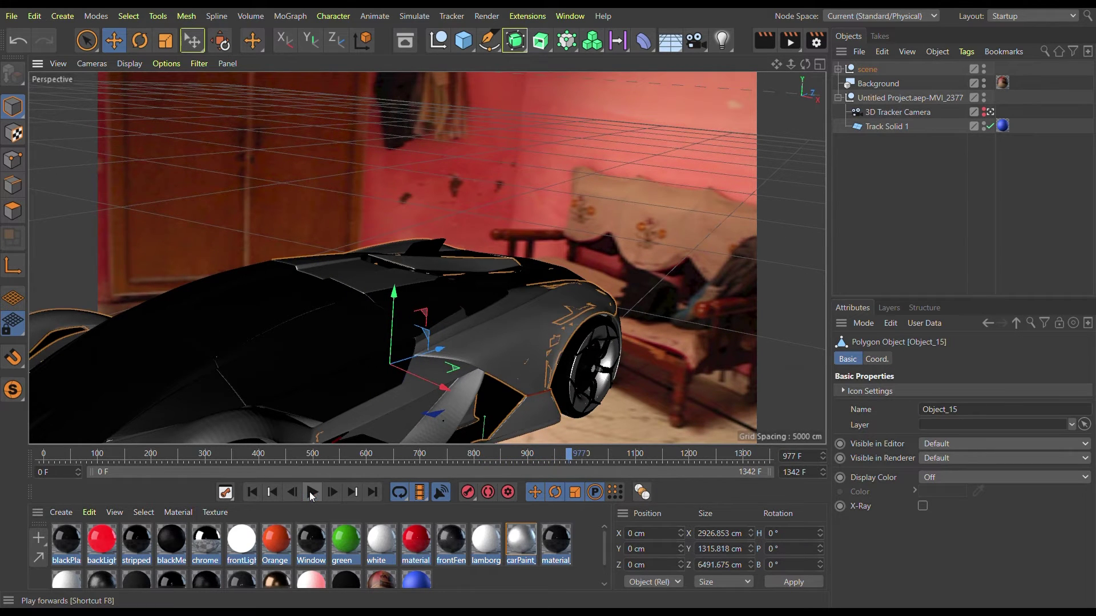
{"action": "left_click", "coordinate": [568, 457]}
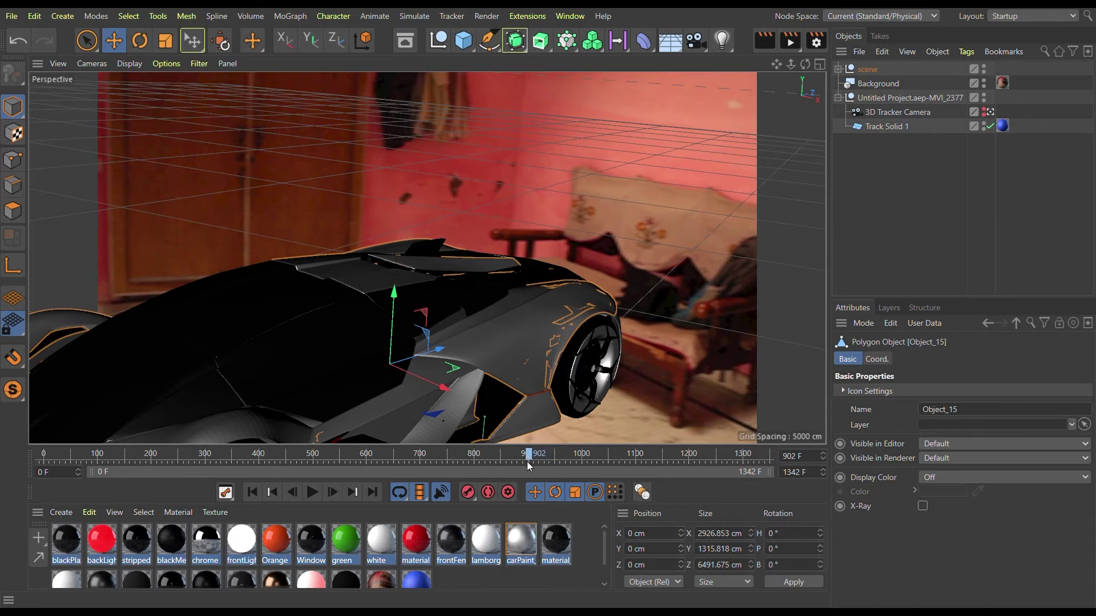
{"action": "mouse_move", "coordinate": [501, 463]}
{"action": "left_mouse_down"}
{"action": "mouse_move", "coordinate": [348, 459]}
{"action": "mouse_move", "coordinate": [767, 473]}
{"action": "left_mouse_up"}
{"action": "mouse_move", "coordinate": [577, 463]}
{"action": "left_mouse_down"}
{"action": "mouse_move", "coordinate": [376, 464]}
{"action": "mouse_move", "coordinate": [66, 427]}
{"action": "left_mouse_up"}
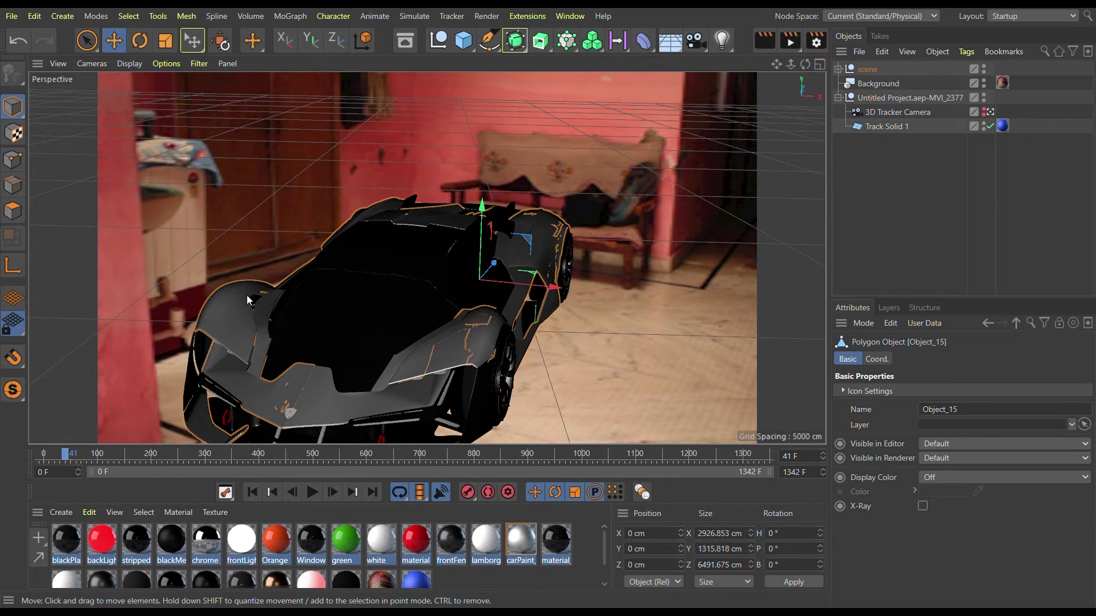
{"action": "left_click", "coordinate": [768, 41]}
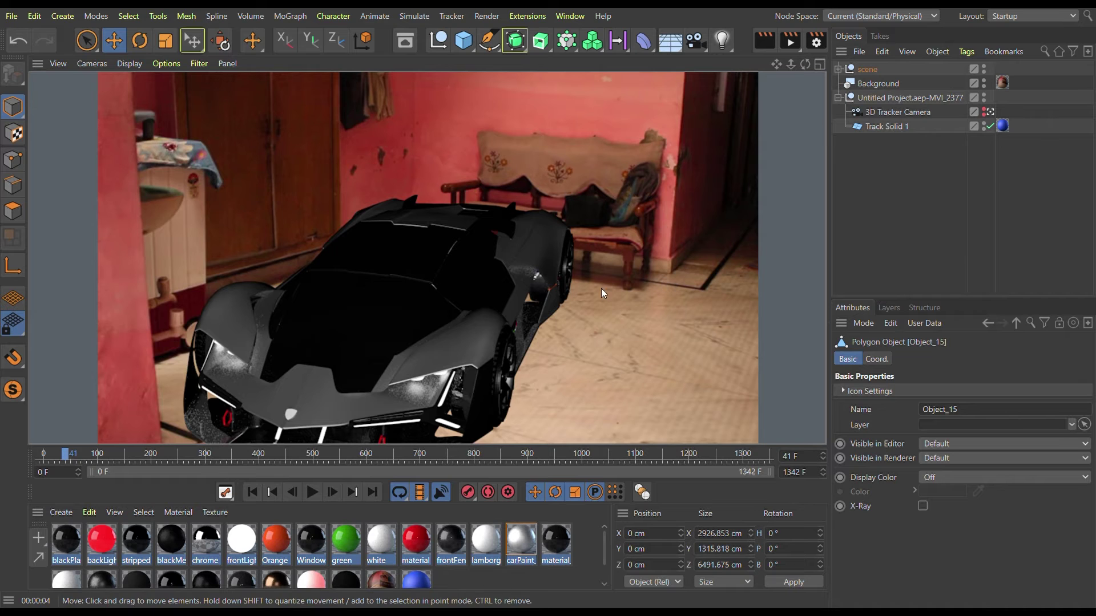
- Scale the car's scene null up to about 103%
{"action": "left_click", "coordinate": [859, 71]}
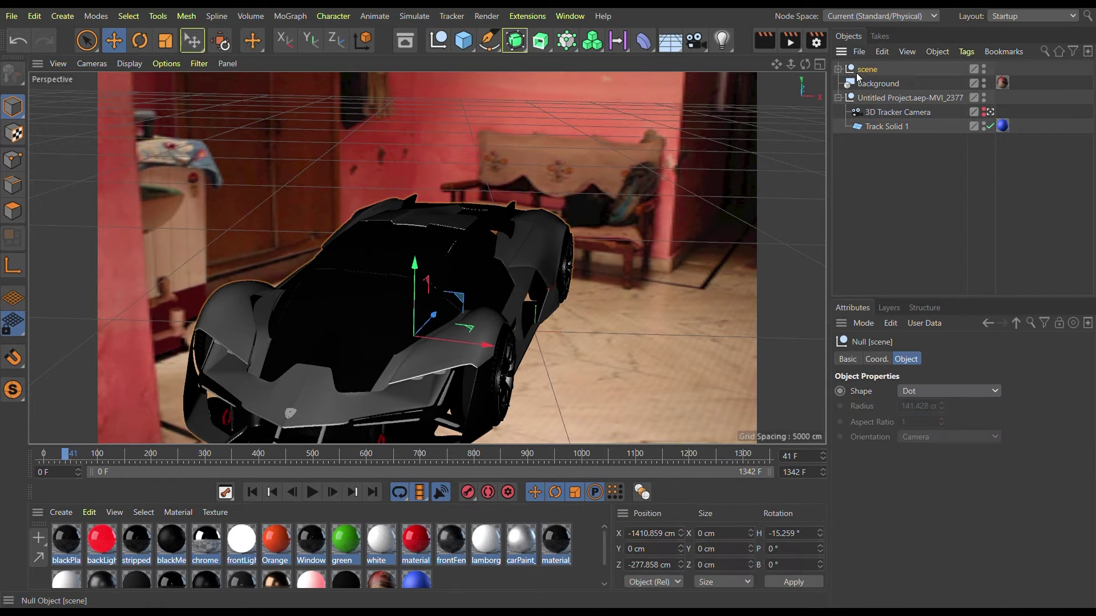
{"action": "left_click", "coordinate": [165, 40]}
{"action": "left_click_drag", "start_coordinate": [560, 306], "coordinate": [576, 298]}
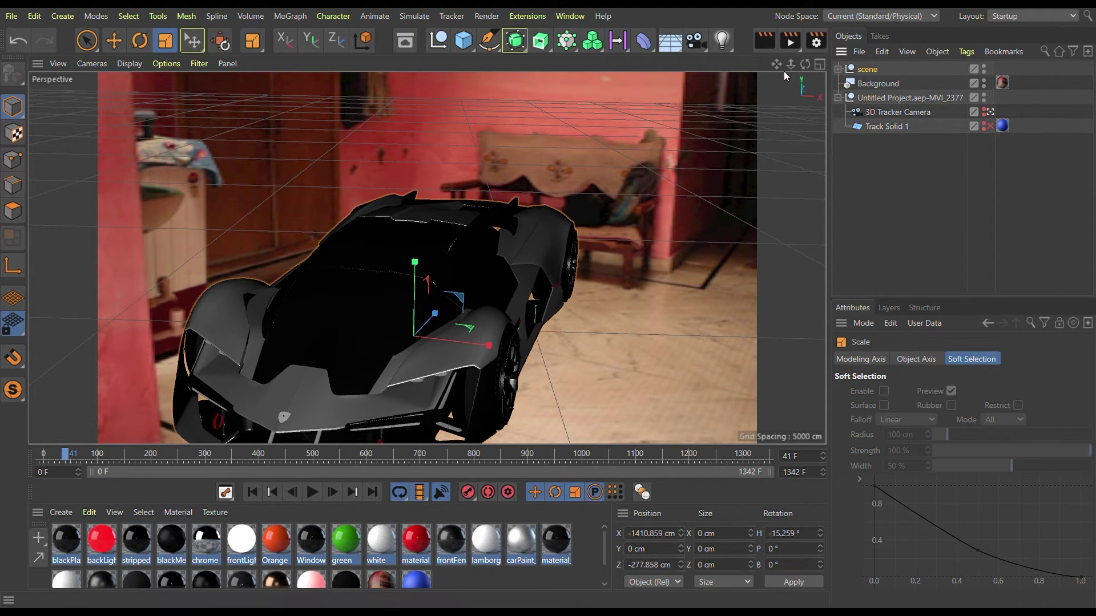
{"action": "mouse_move", "coordinate": [66, 451]}
{"action": "left_mouse_down"}
{"action": "mouse_move", "coordinate": [505, 516]}
{"action": "mouse_move", "coordinate": [114, 481]}
{"action": "left_mouse_up"}
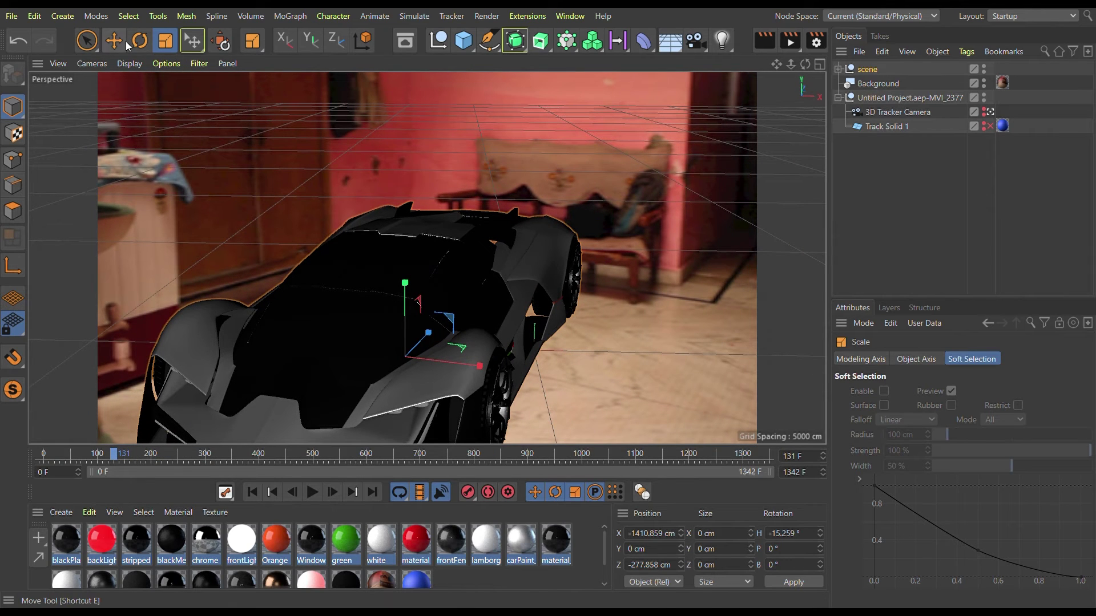
- Shift the car to X -1027.602 cm, turn its heading to about -23°, and play the footage
{"action": "key", "text": "e"}
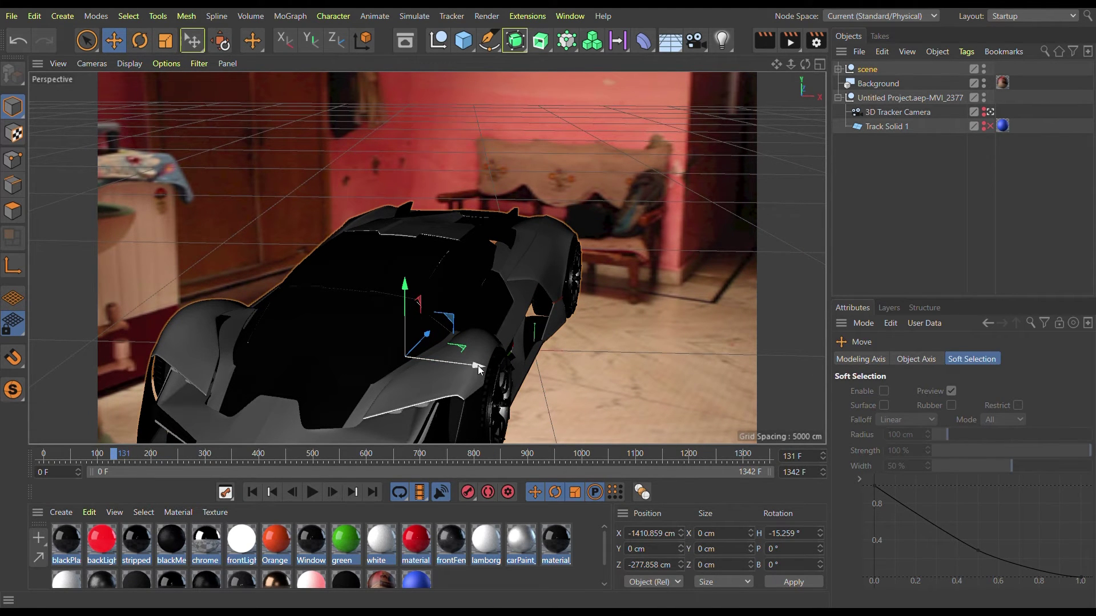
{"action": "left_click_drag", "start_coordinate": [478, 365], "coordinate": [512, 372]}
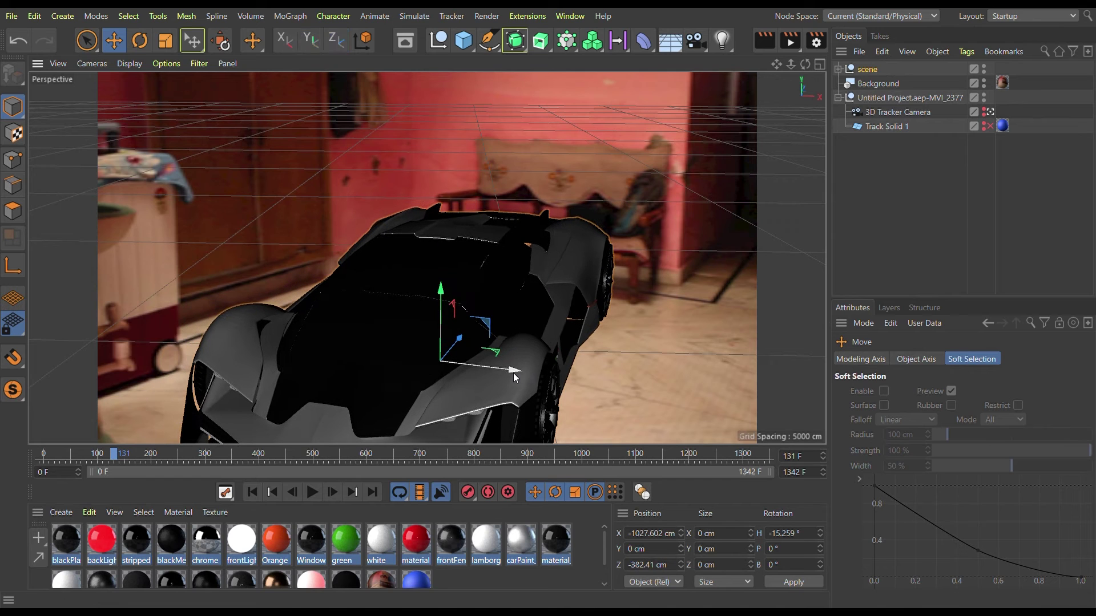
{"action": "key", "text": "r"}
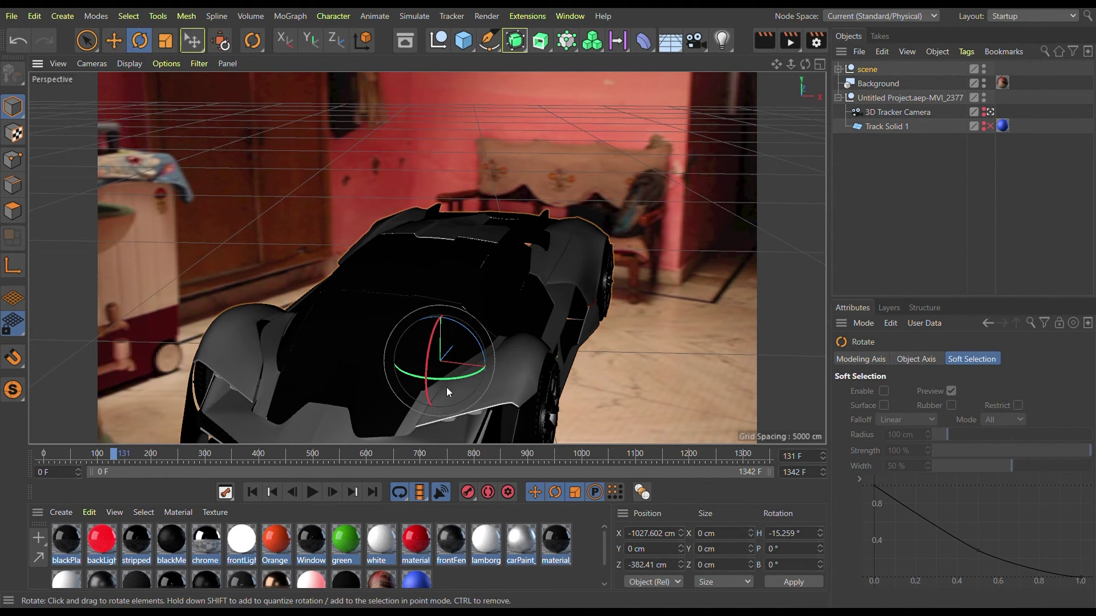
{"action": "left_click_drag", "start_coordinate": [457, 378], "coordinate": [440, 388]}
{"action": "left_click", "coordinate": [569, 360]}
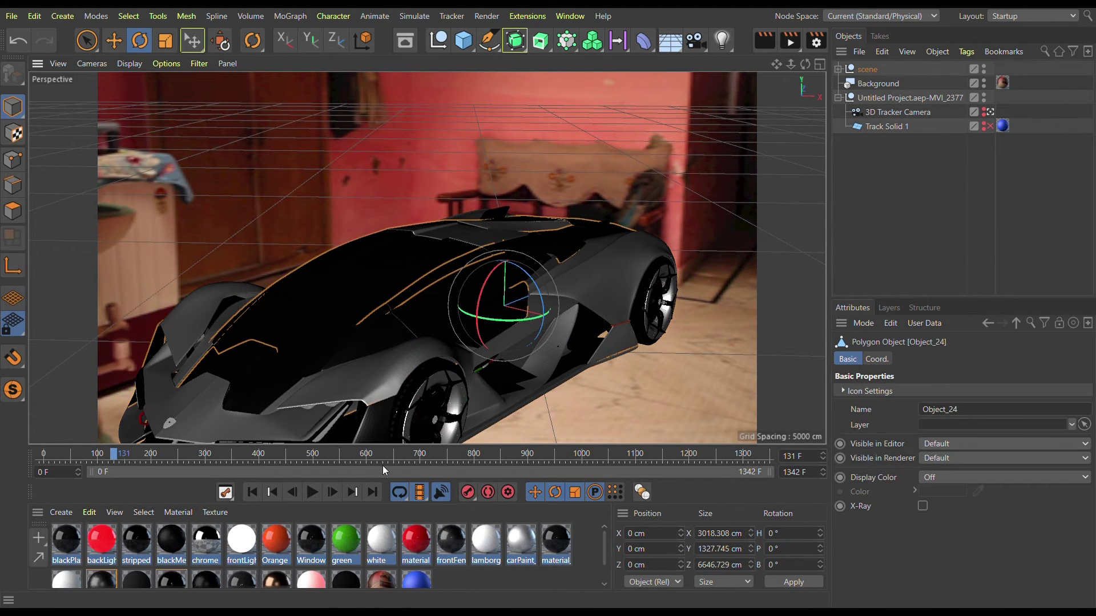
{"action": "left_click", "coordinate": [313, 493]}
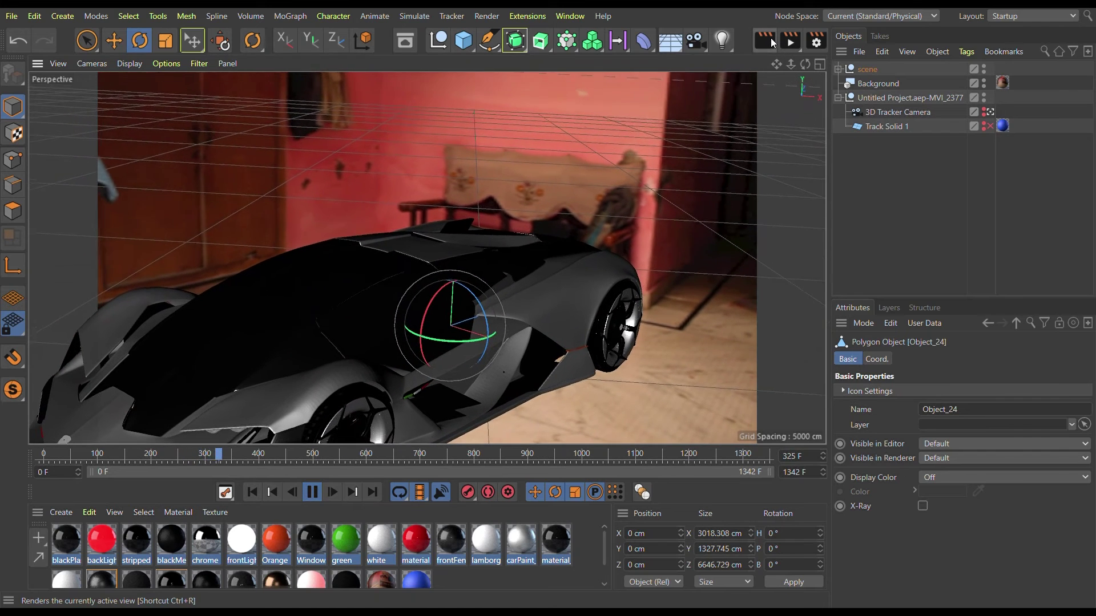
- Render the viewport at frame 330, then clear the selection back to the editor view
{"action": "left_click", "coordinate": [771, 38]}
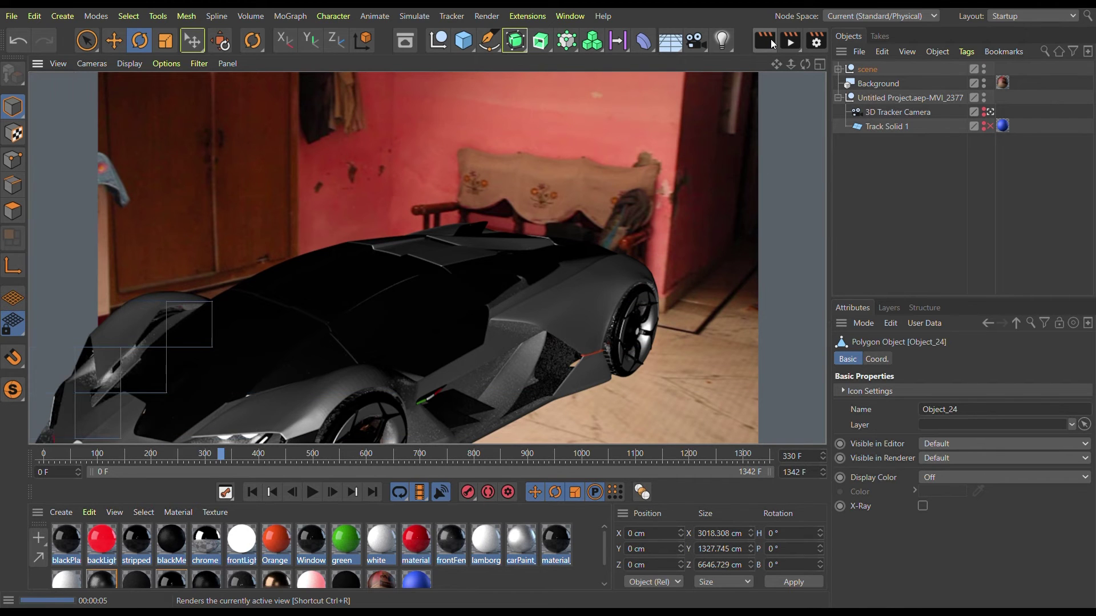
{"action": "left_click", "coordinate": [922, 176]}
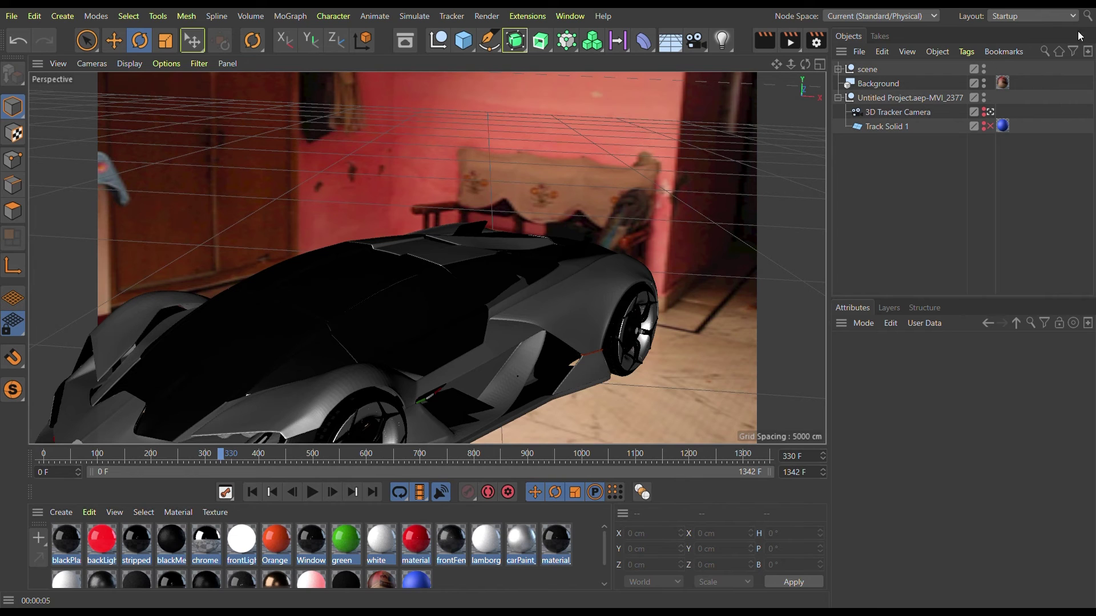
- Start a fresh viewport render of frame 330 showing the adjusted car in the room
{"action": "left_click", "coordinate": [759, 42]}
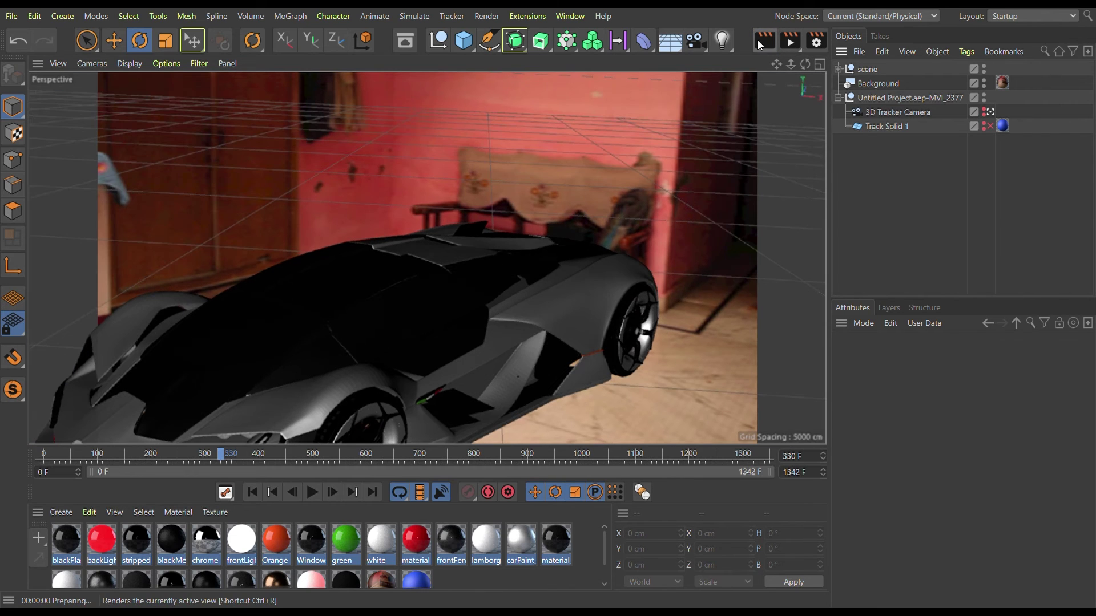